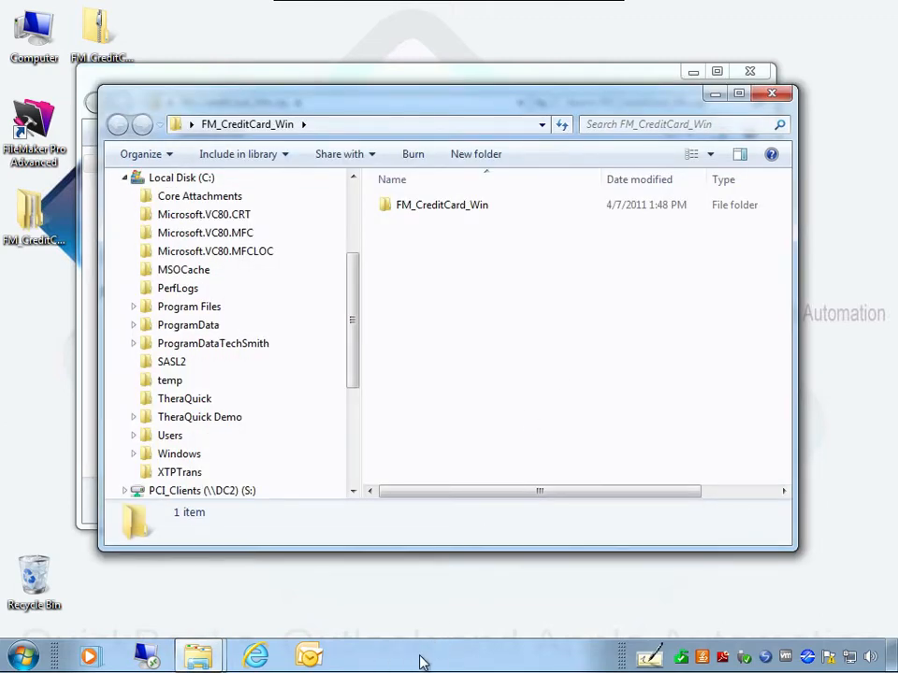
# - Copy the FM_Credit_Card.fmx plug-in file from the Plug-in subfolder of FM_CreditCard_Win
pyautogui.doubleClick(407, 211)
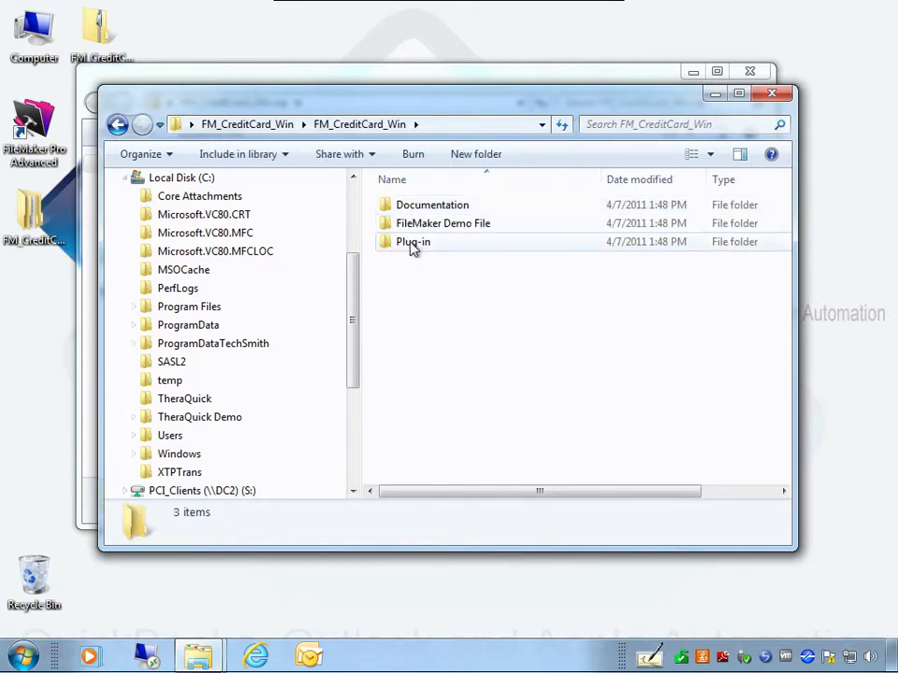
pyautogui.click(415, 246)
pyautogui.doubleClick(415, 245)
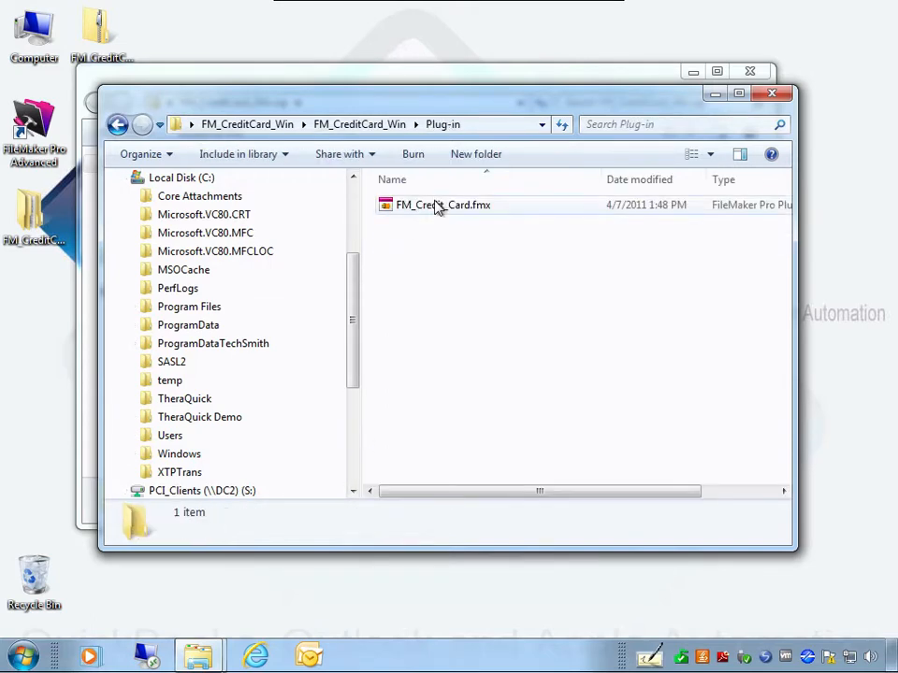
pyautogui.click(436, 205)
pyautogui.rightClick(437, 205)
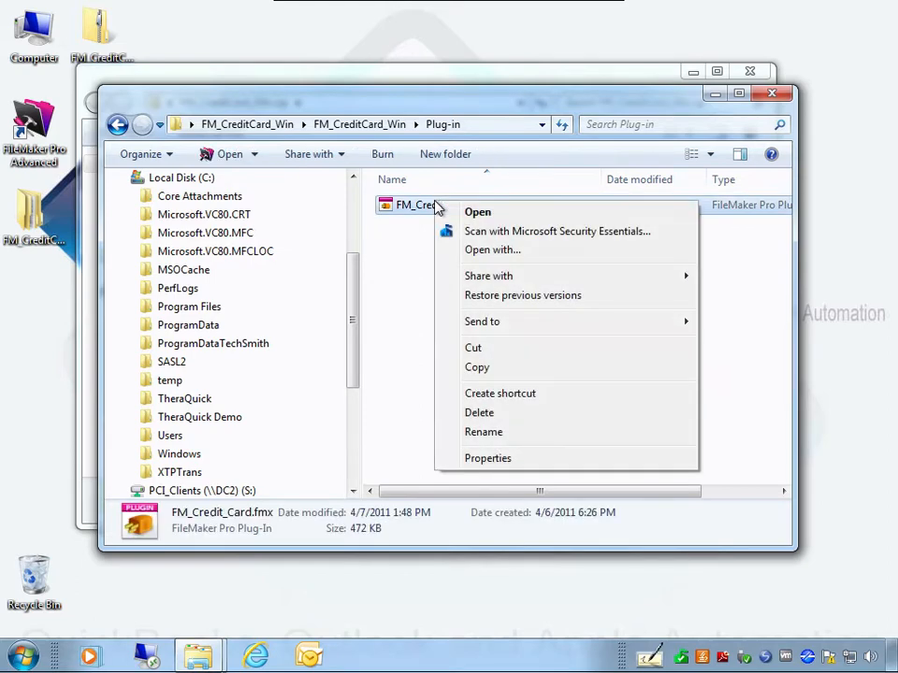
pyautogui.click(477, 367)
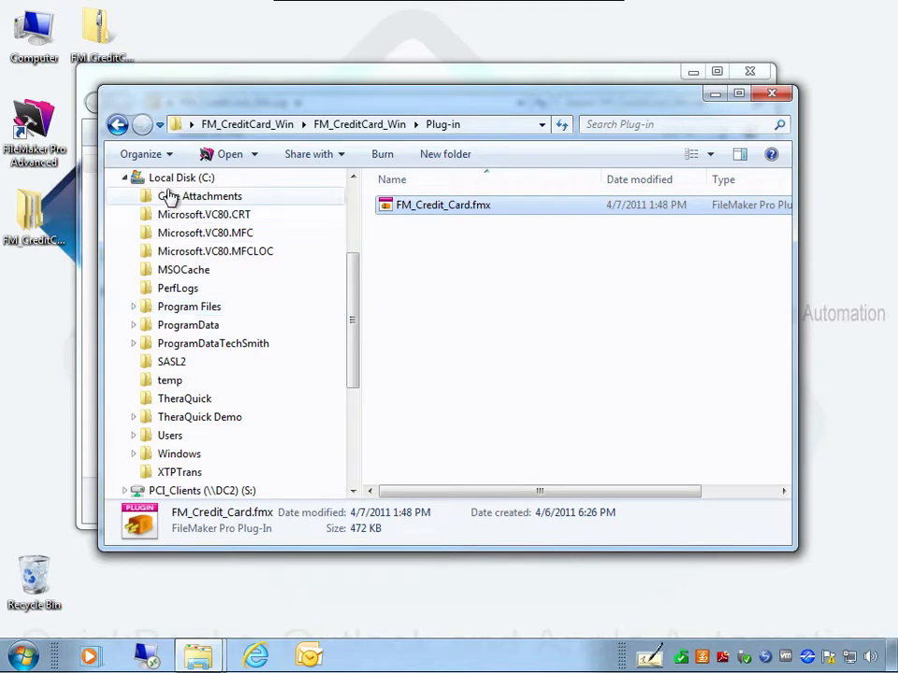
# - Paste the plug-in into the Extensions folder of FileMaker Pro 11 Advanced under Program Files with administrator permission, and close the folder window
pyautogui.click(134, 308)
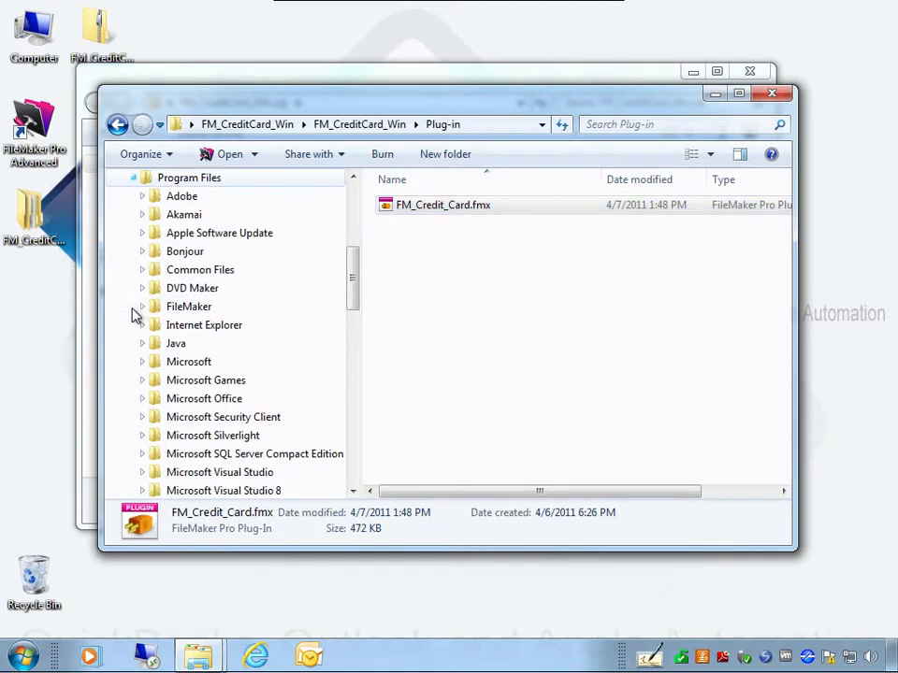
pyautogui.click(144, 307)
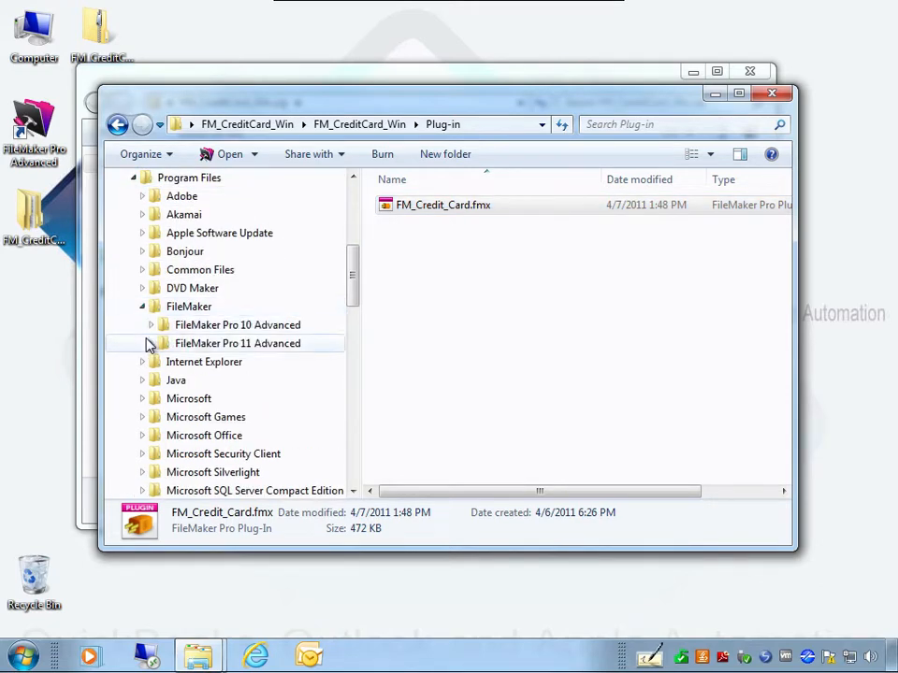
pyautogui.click(147, 343)
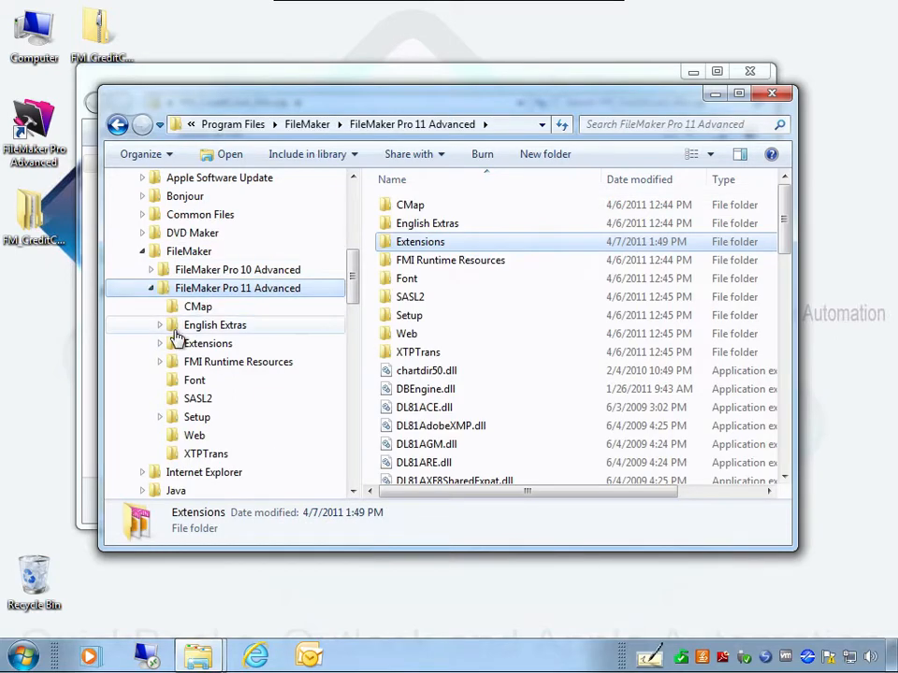
pyautogui.click(205, 344)
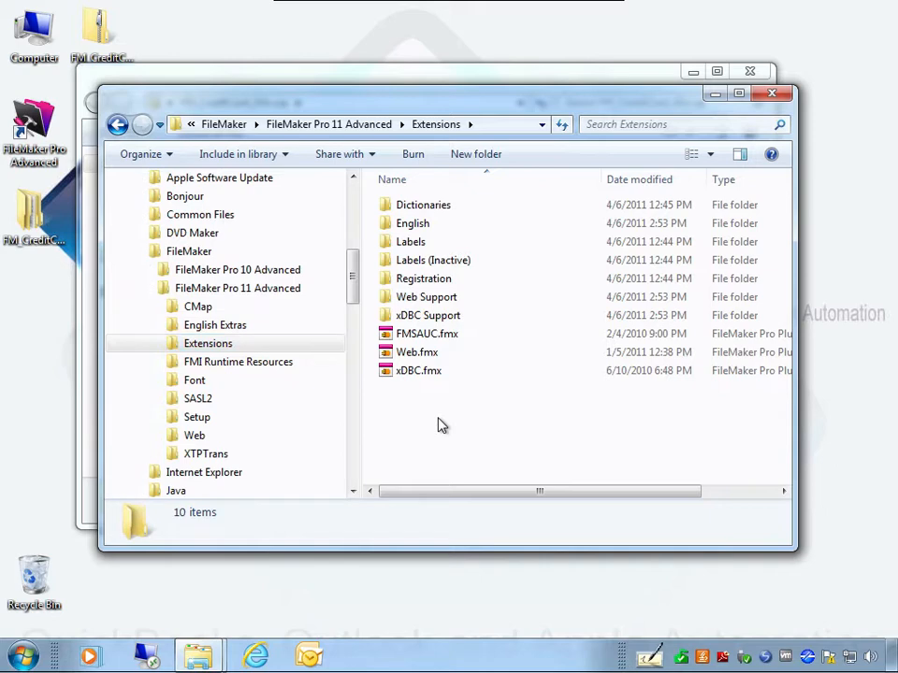
pyautogui.rightClick(442, 426)
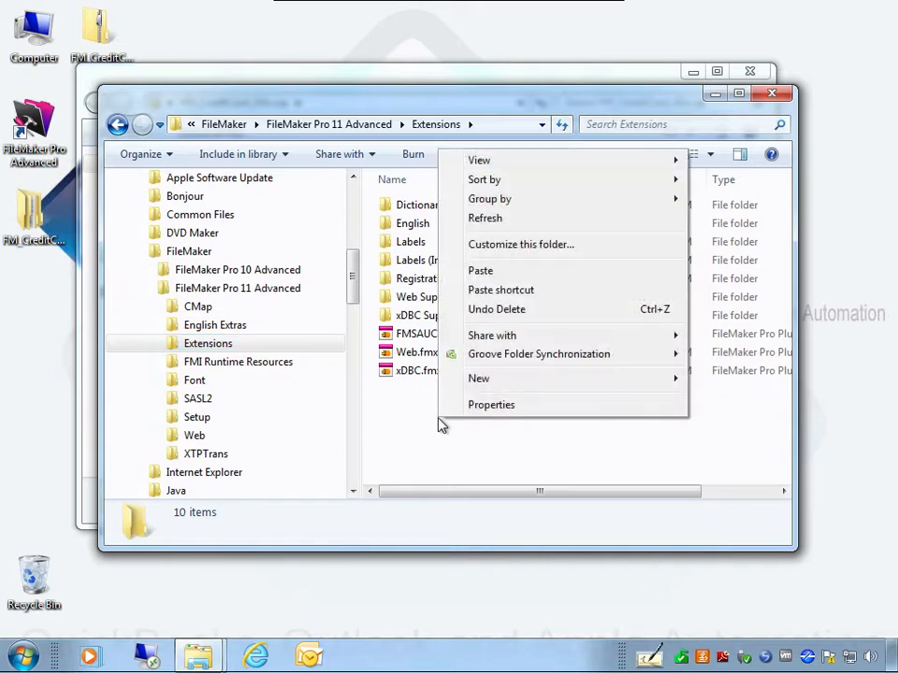
pyautogui.click(496, 279)
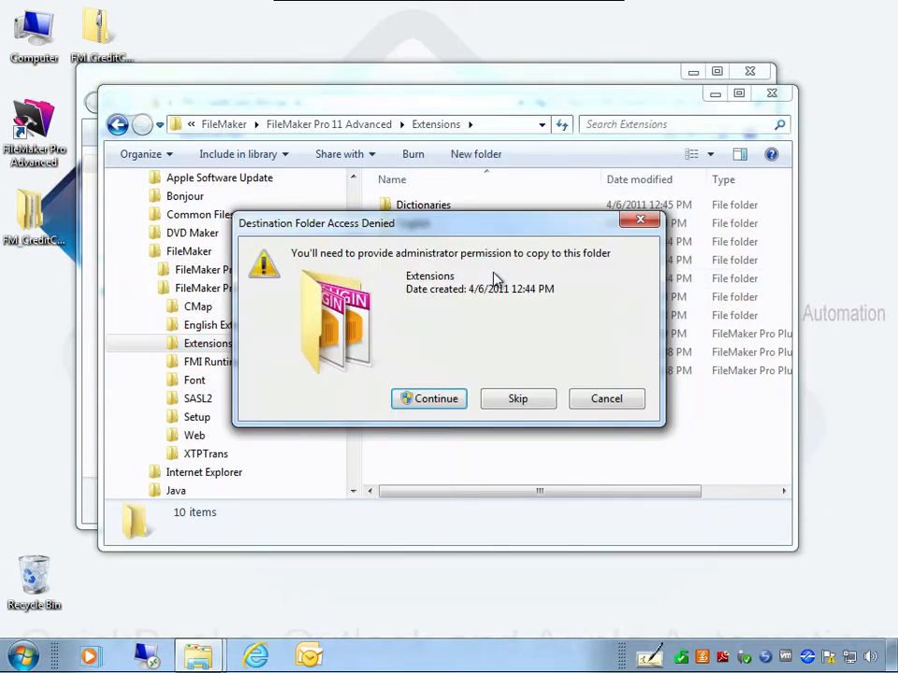
pyautogui.click(436, 400)
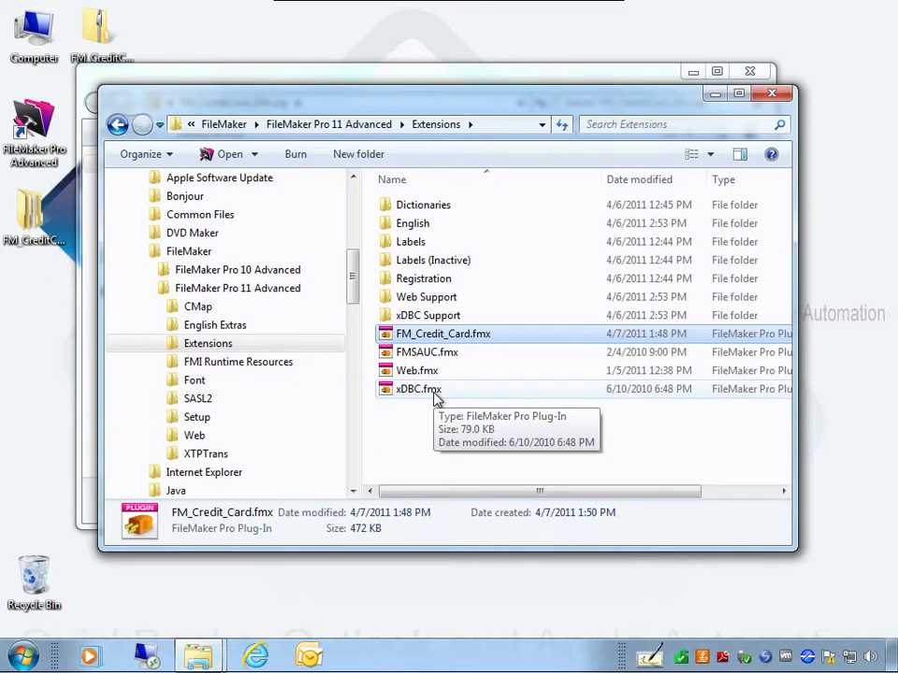
pyautogui.click(770, 94)
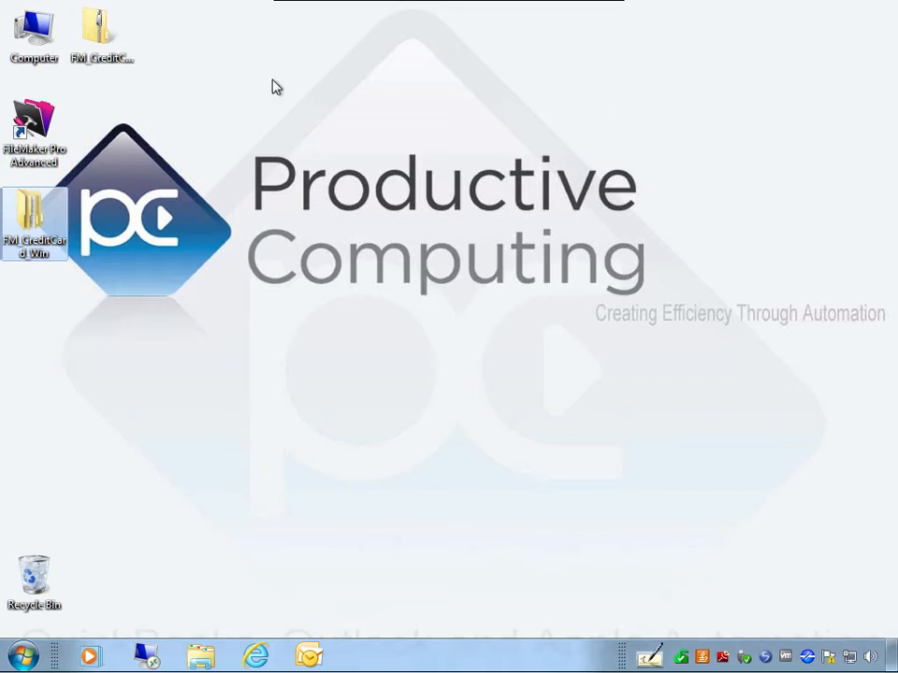
# - Launch FileMaker Pro Advanced, open PCCC_Demo.fp7 from the desktop FM_CreditCard_Win folder's FileMaker Demo File subfolder, and maximize its window
pyautogui.doubleClick(34, 120)
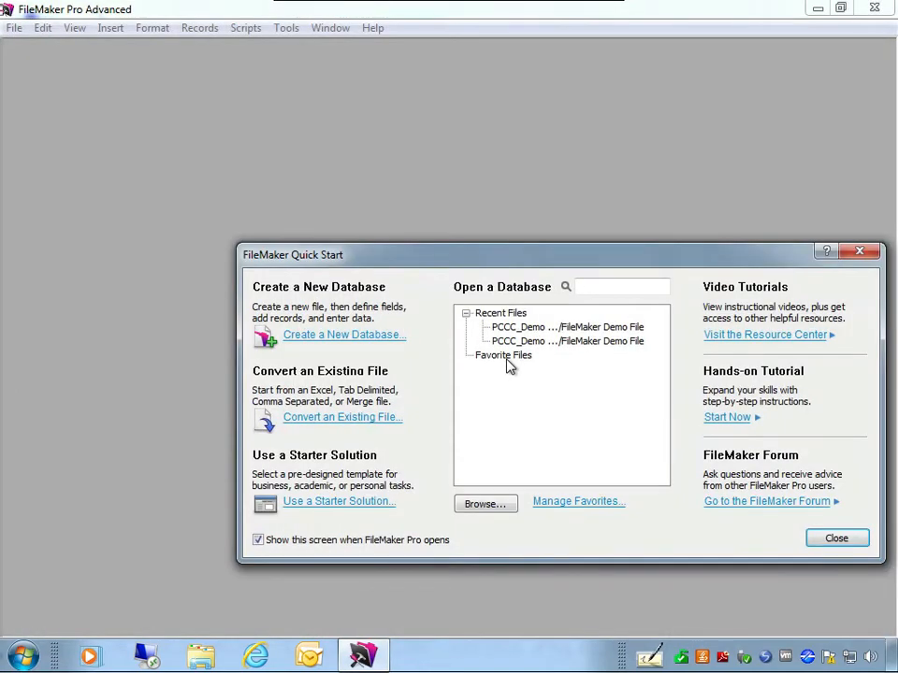
pyautogui.click(493, 506)
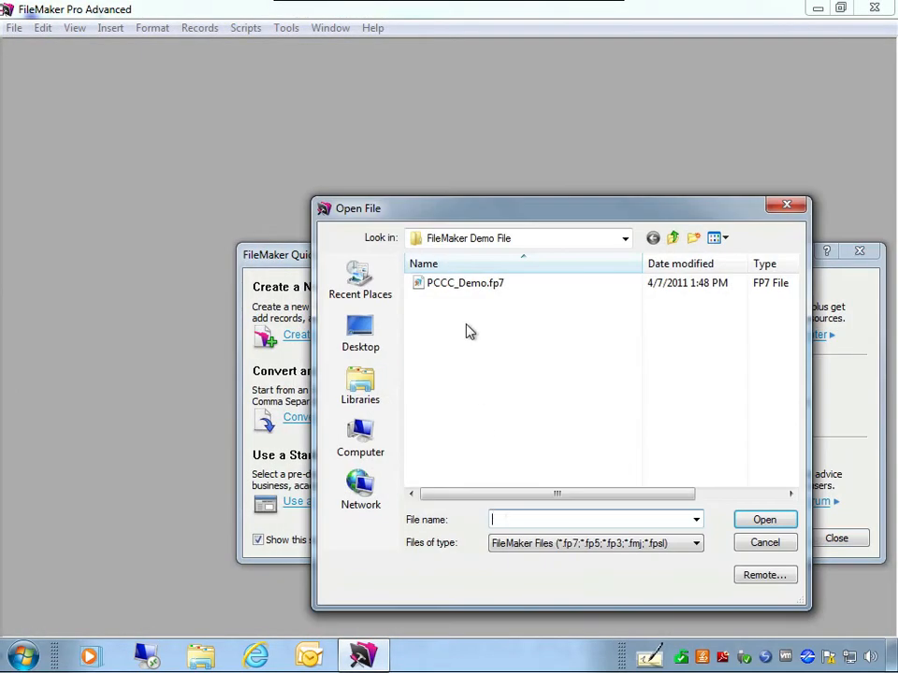
pyautogui.click(360, 335)
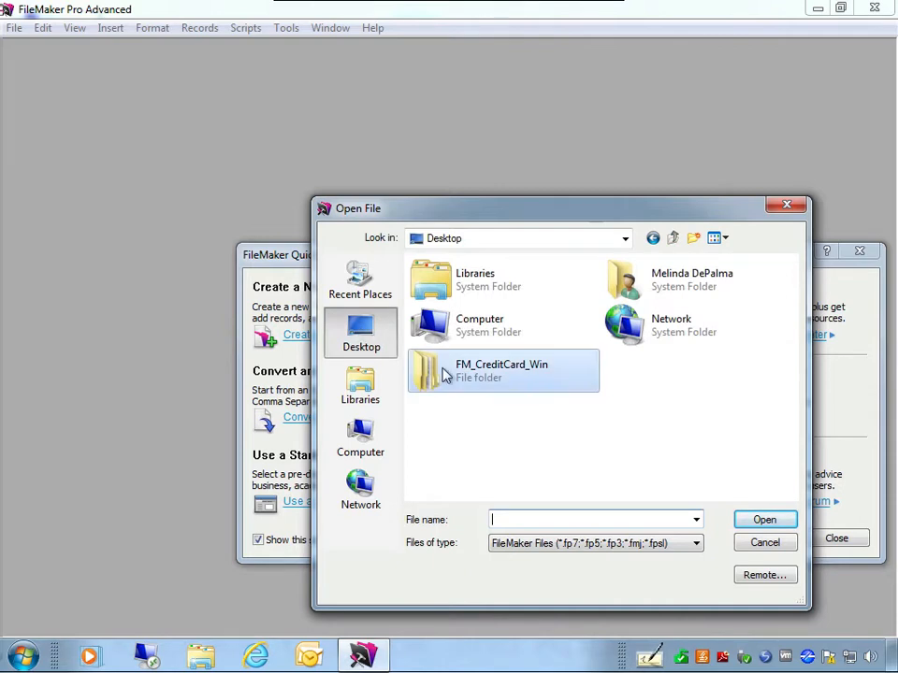
pyautogui.doubleClick(489, 379)
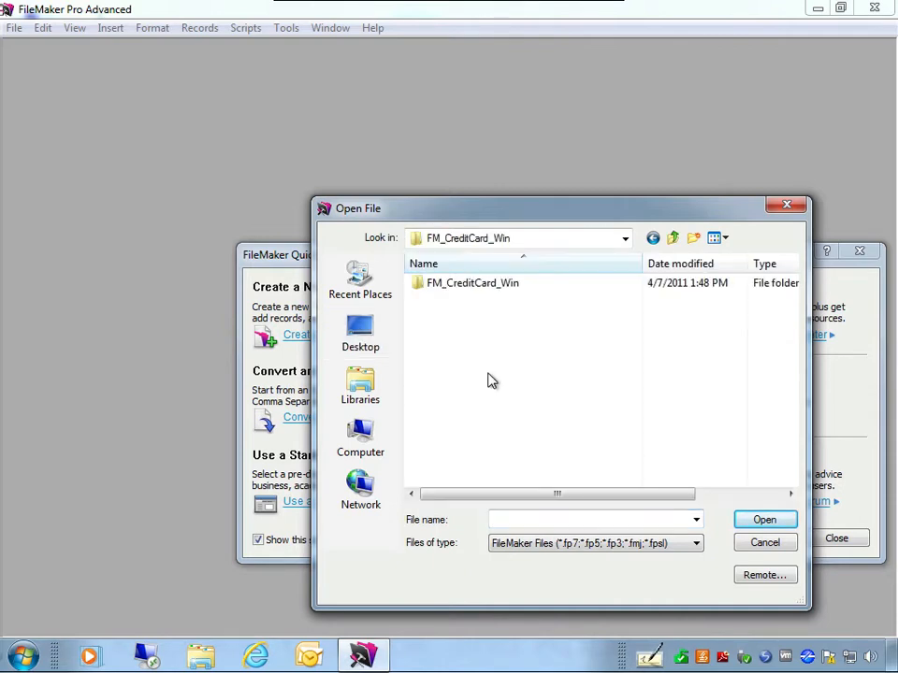
pyautogui.doubleClick(470, 288)
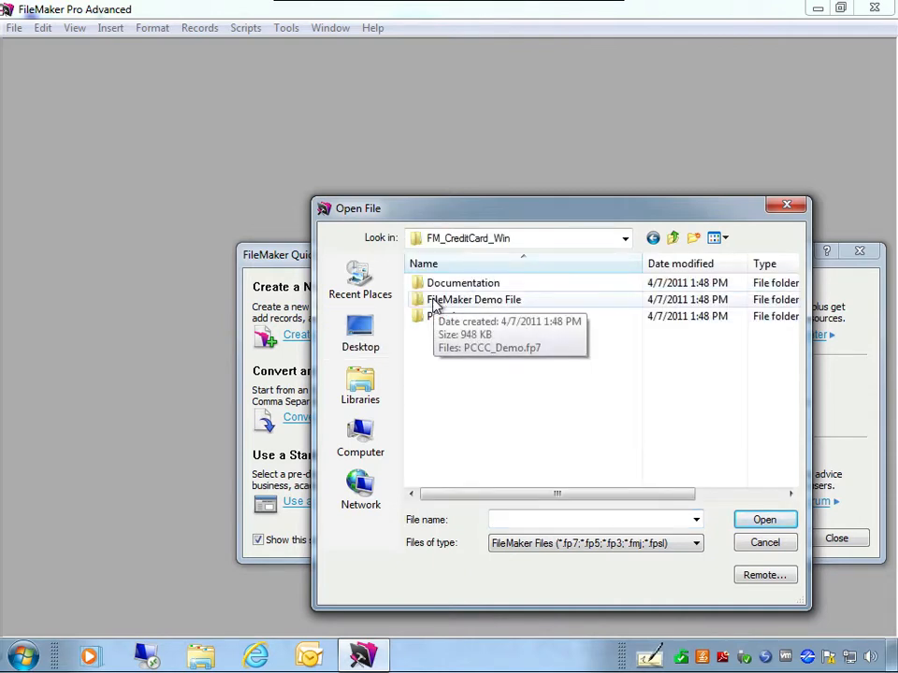
pyautogui.doubleClick(443, 302)
pyautogui.click(447, 291)
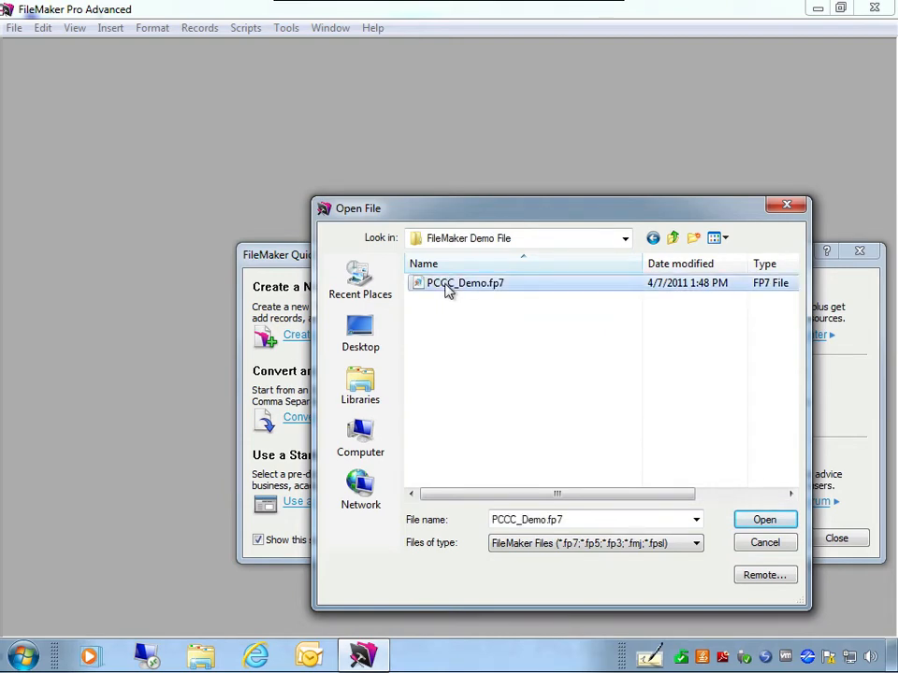
pyautogui.doubleClick(447, 286)
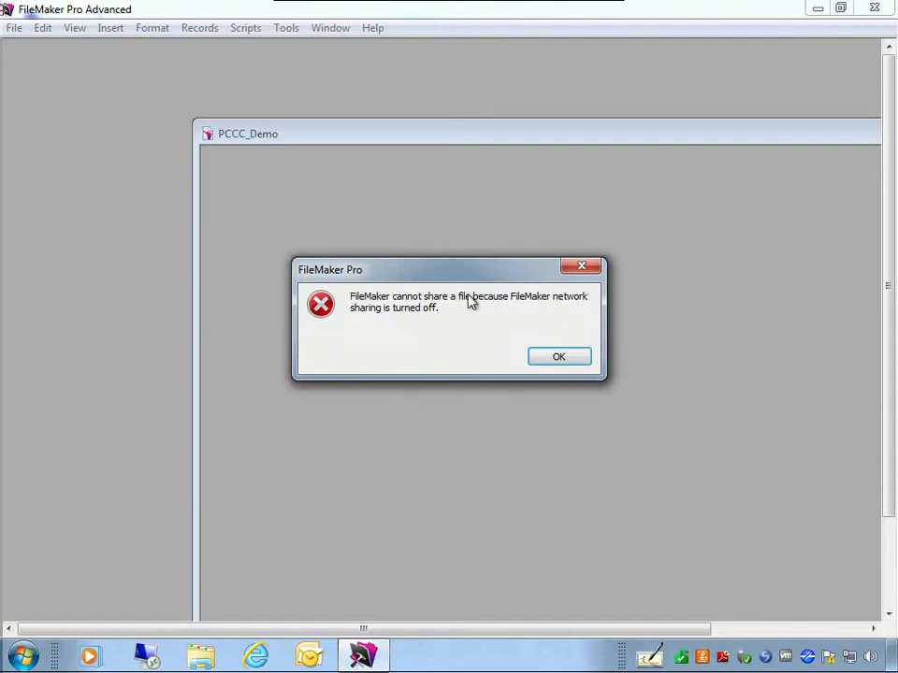
pyautogui.click(560, 359)
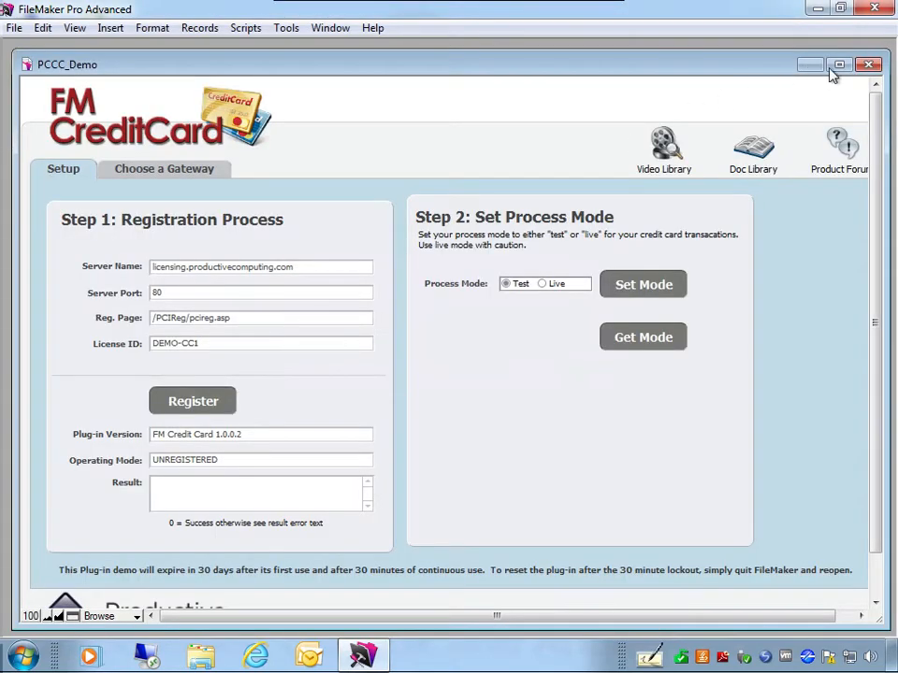
pyautogui.click(839, 64)
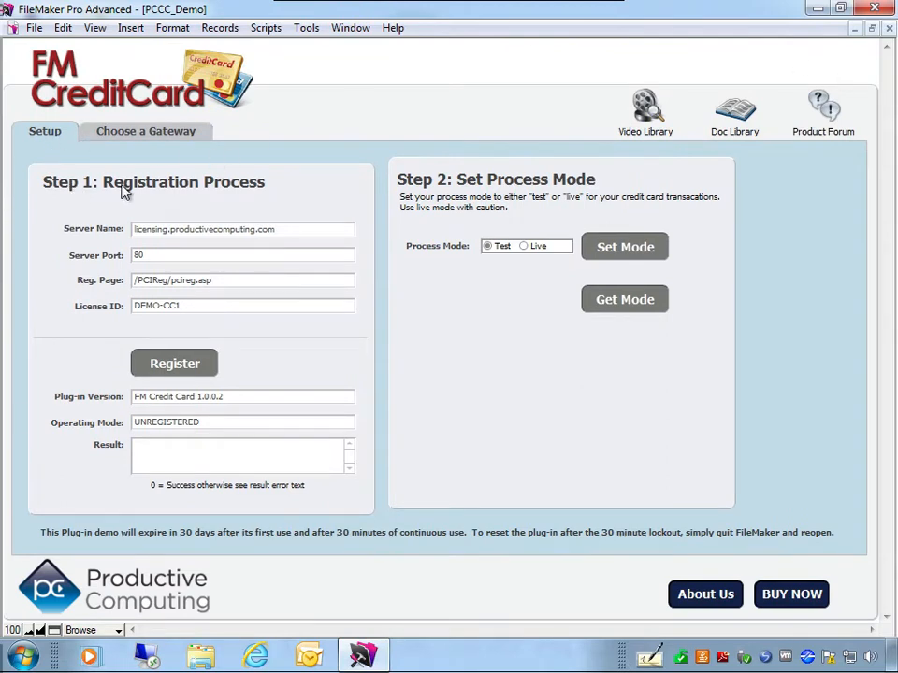
# - Examine the License ID and Operating Mode fields in the Registration Process section before registering
pyautogui.click(159, 307)
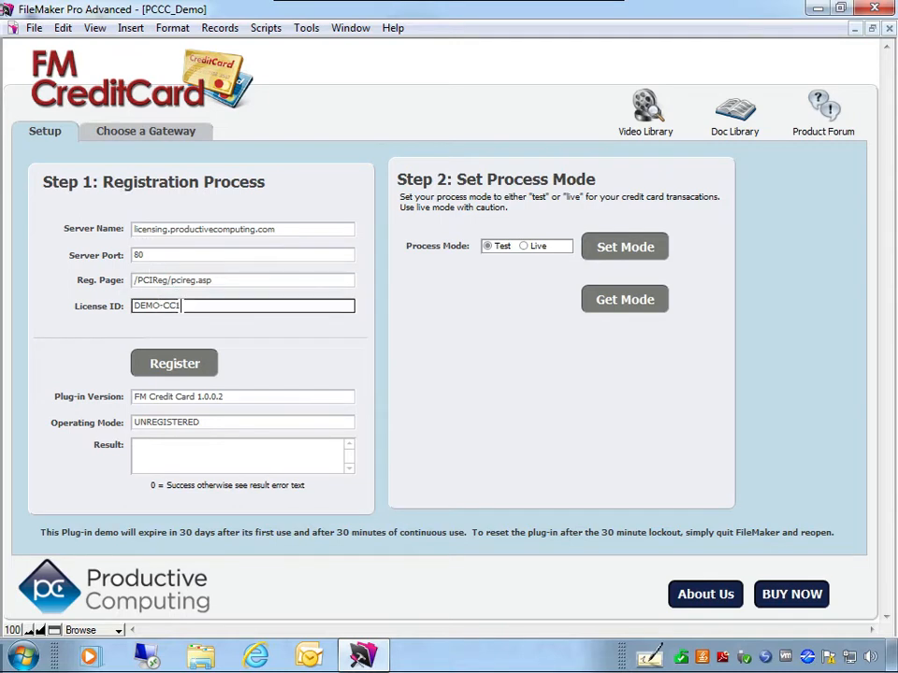
pyautogui.moveTo(183, 312); pyautogui.dragTo(110, 302)
pyautogui.click(110, 323)
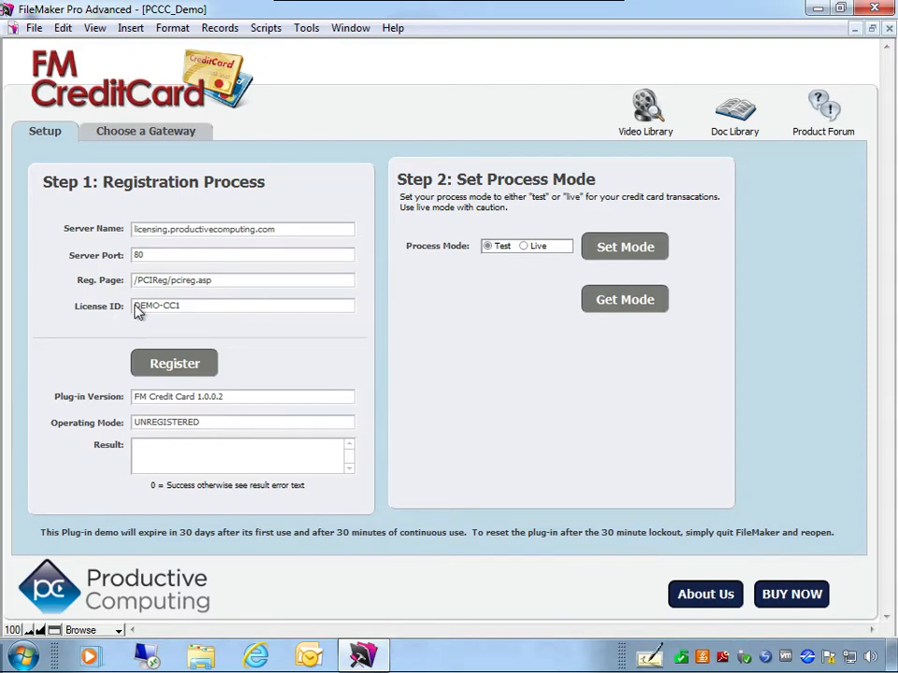
pyautogui.moveTo(137, 312); pyautogui.dragTo(169, 321)
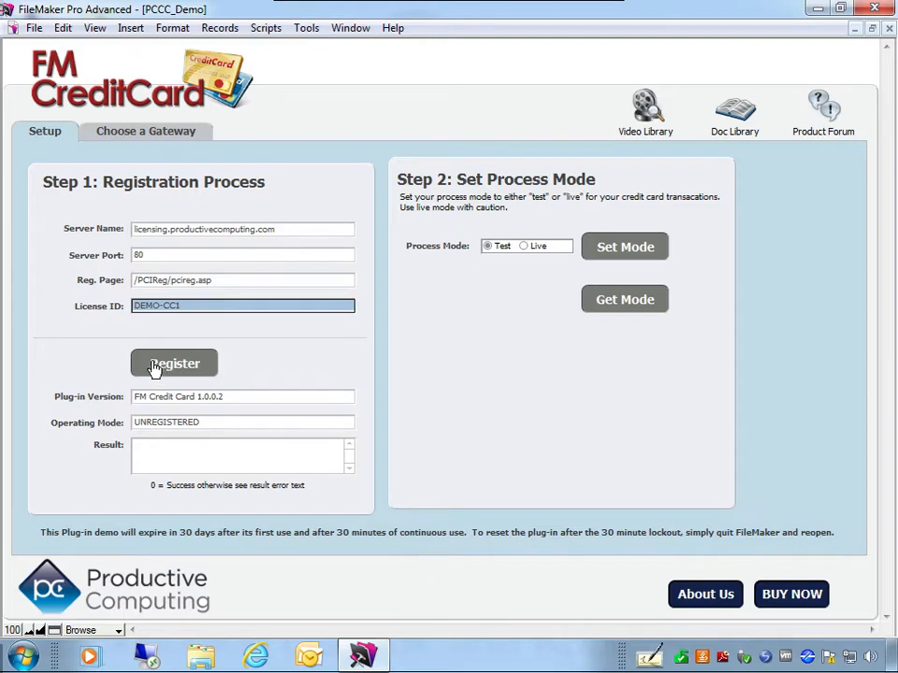
pyautogui.click(166, 423)
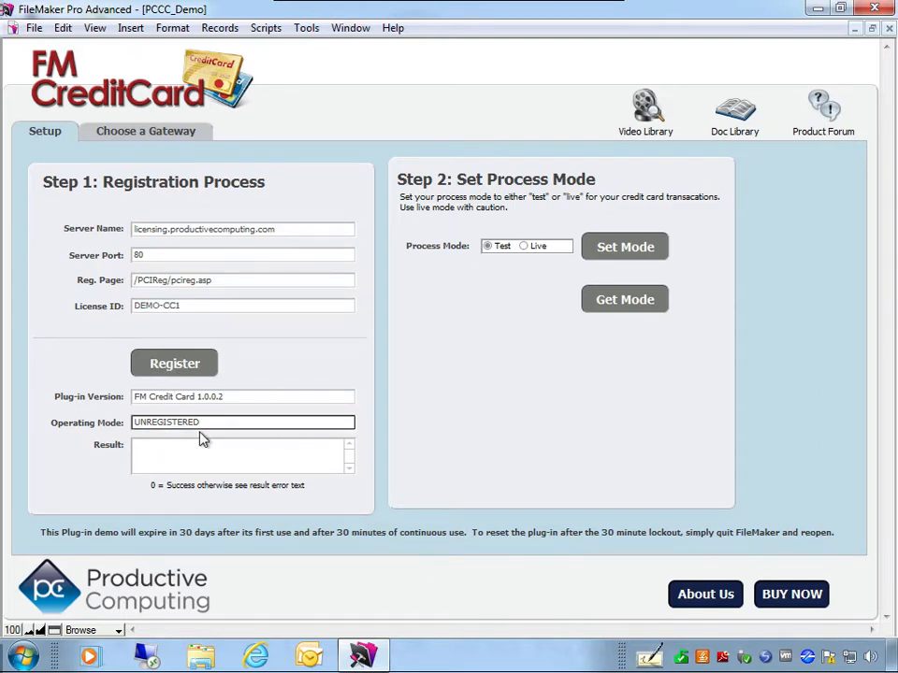
# - Register the plug-in with the prefilled demo license and check the Operating Mode and License ID fields
pyautogui.click(178, 362)
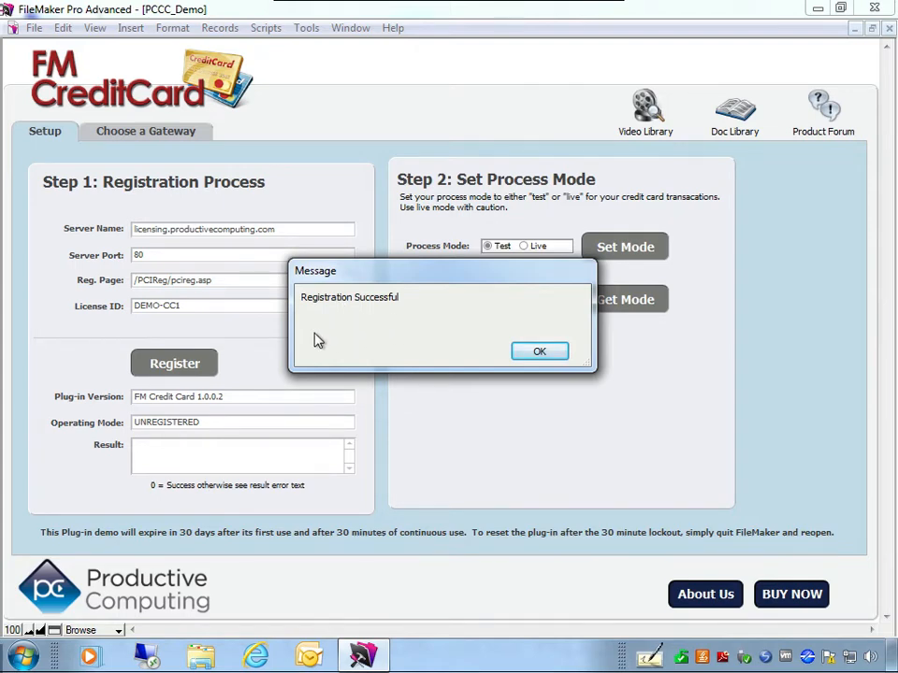
pyautogui.click(530, 353)
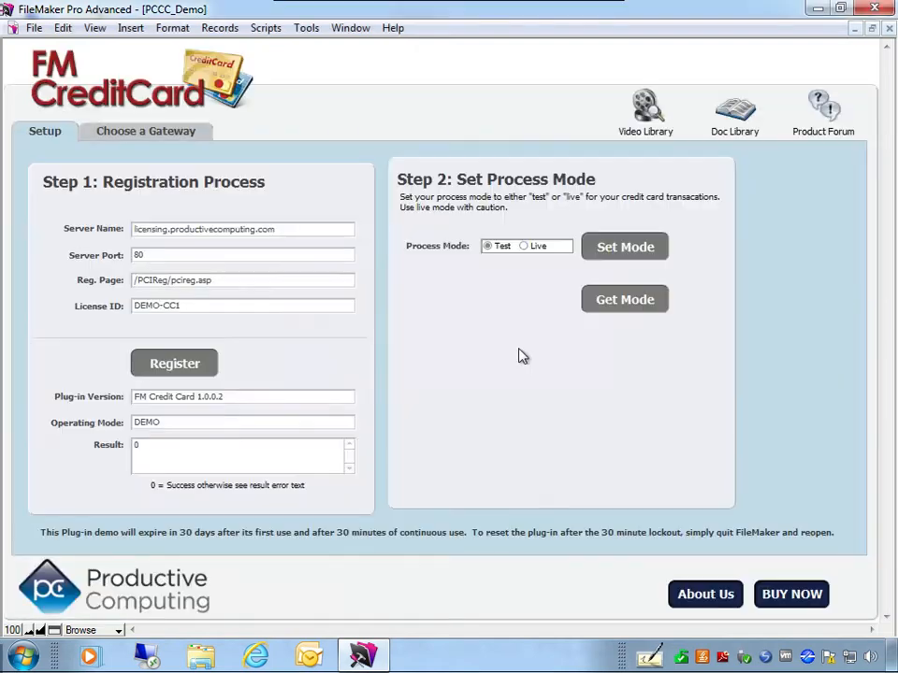
pyautogui.click(162, 426)
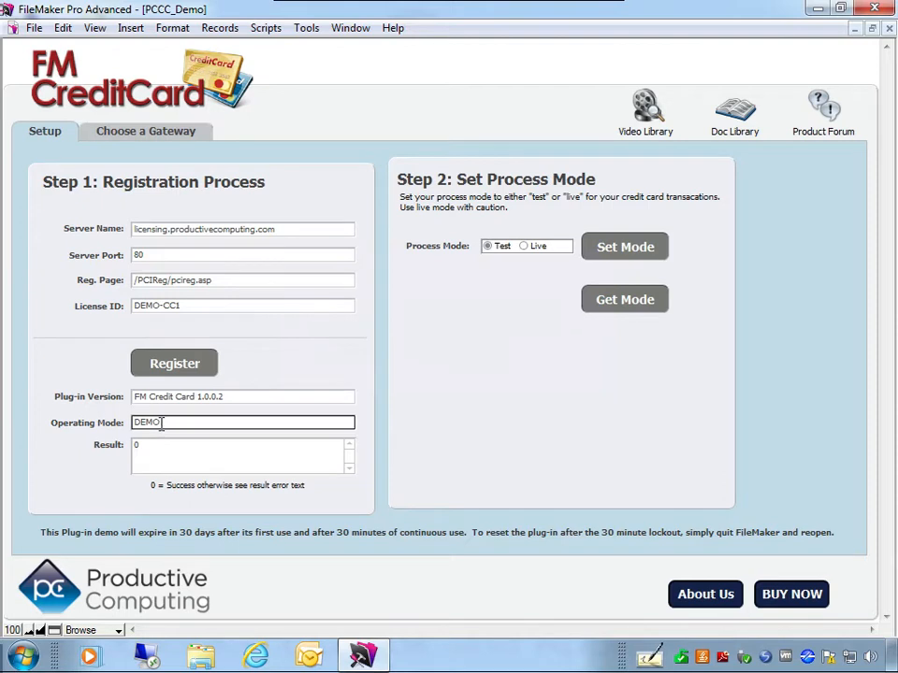
pyautogui.click(184, 304)
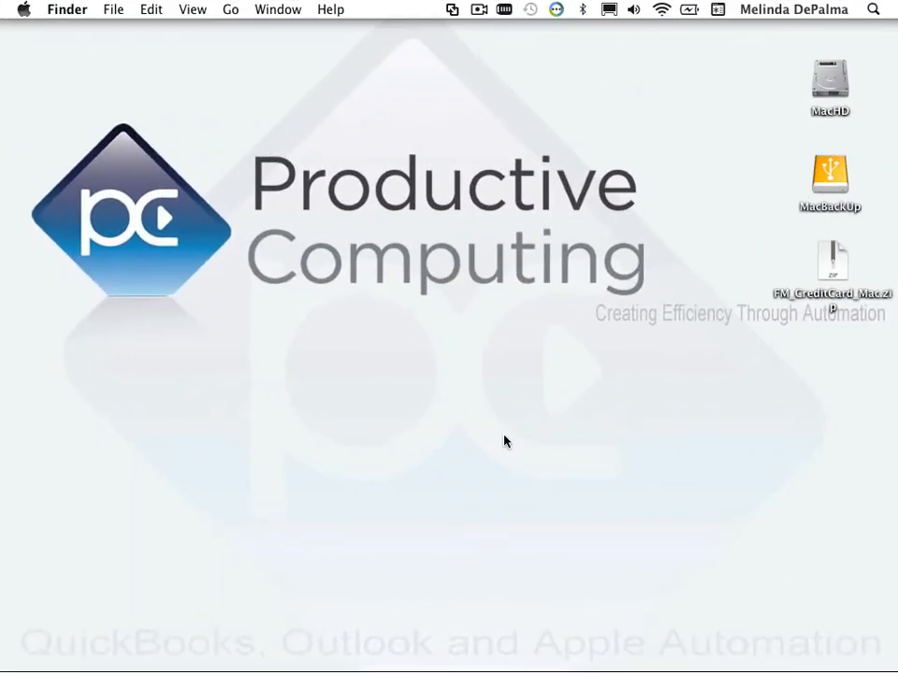
# - Switch to the Mac desktop, extract FM_CreditCard_Mac.zip, and place the extracted folder below the archive
pyautogui.click(828, 268)
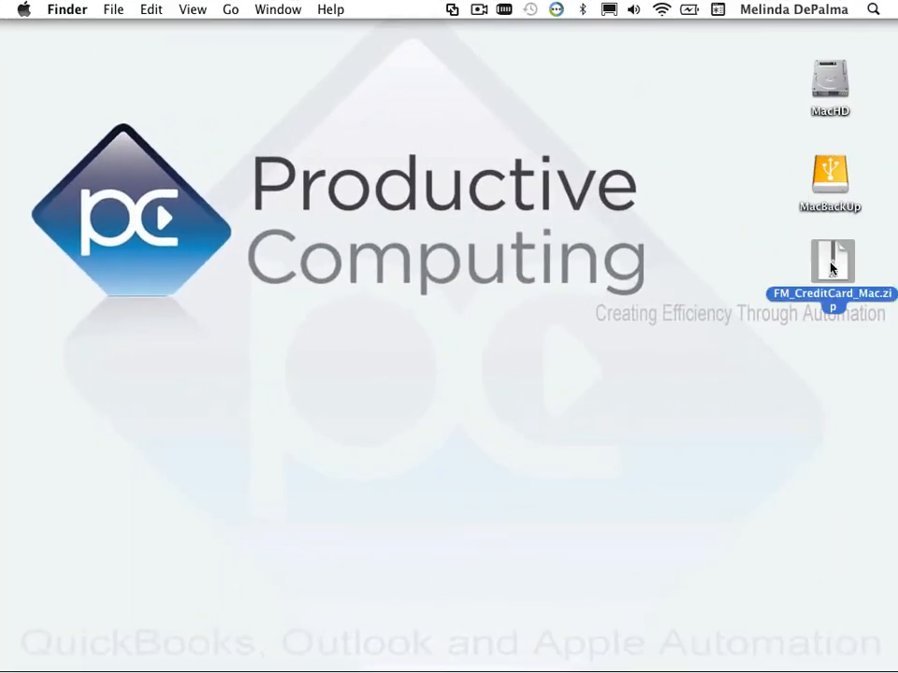
pyautogui.doubleClick(843, 285)
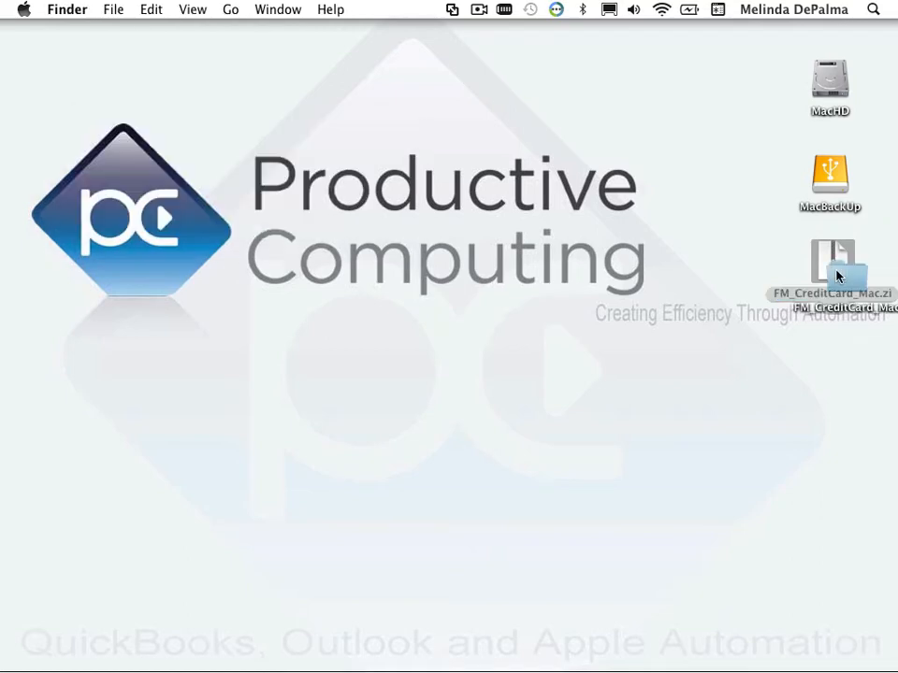
pyautogui.moveTo(837, 276); pyautogui.dragTo(839, 366)
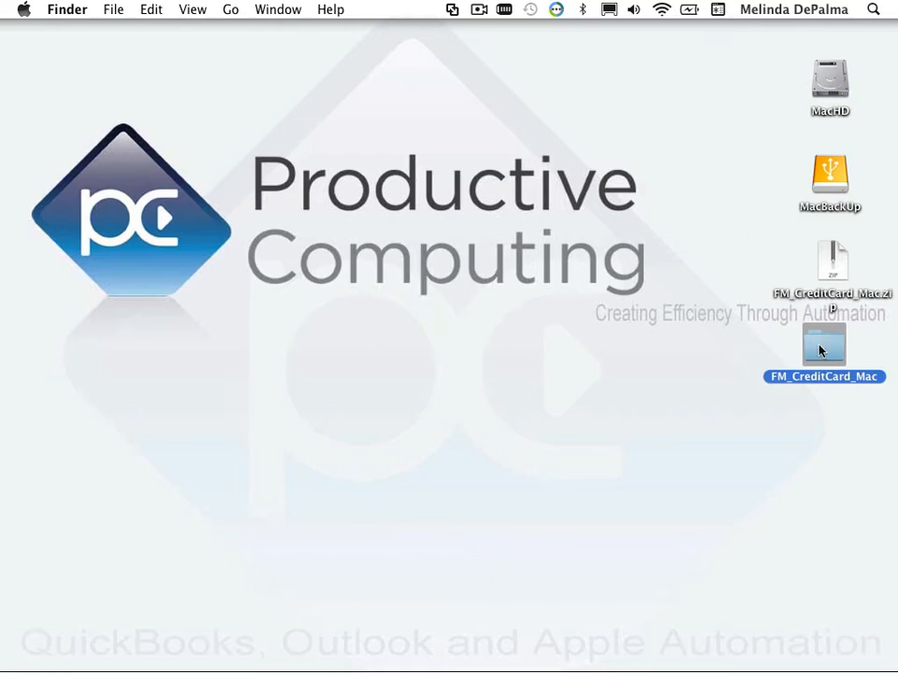
# - Copy FM_Credit_Card.fmplugin from the Plug-in subfolder of the desktop FM_CreditCard_Mac folder
pyautogui.doubleClick(821, 350)
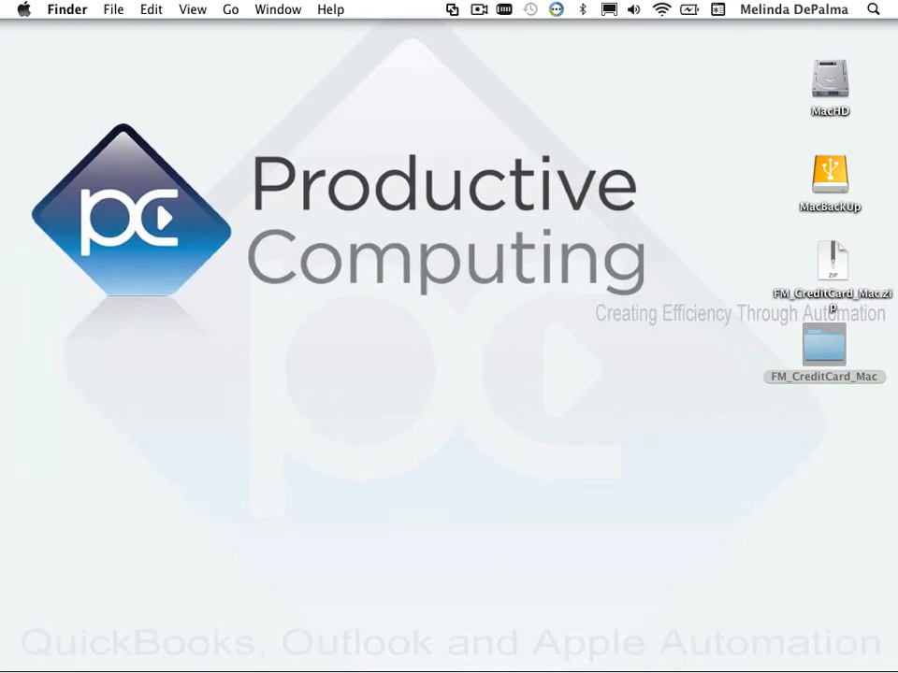
pyautogui.moveTo(0, 200); pyautogui.dragTo(300, 124)
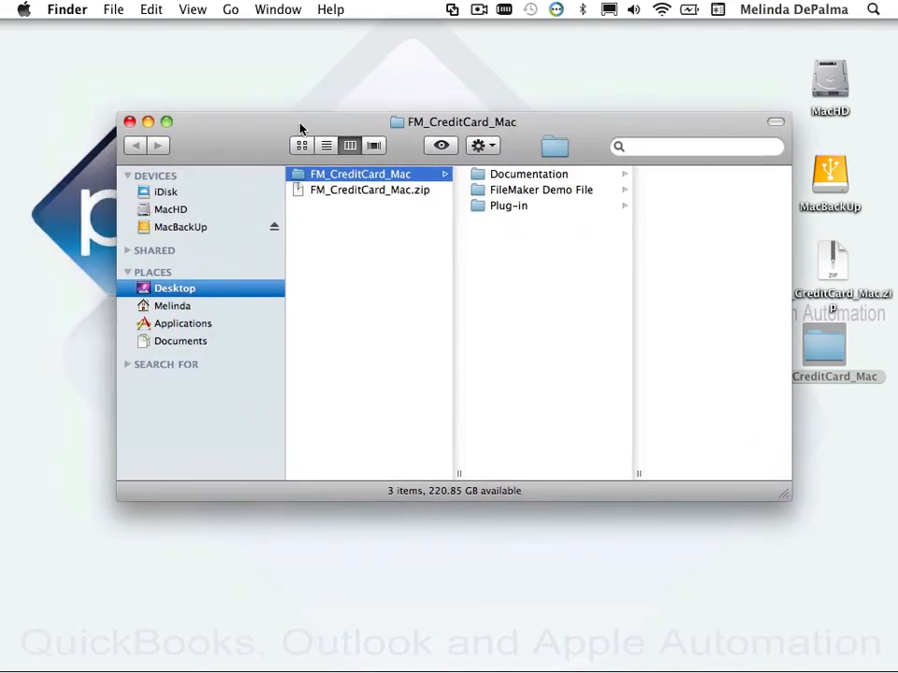
pyautogui.click(510, 208)
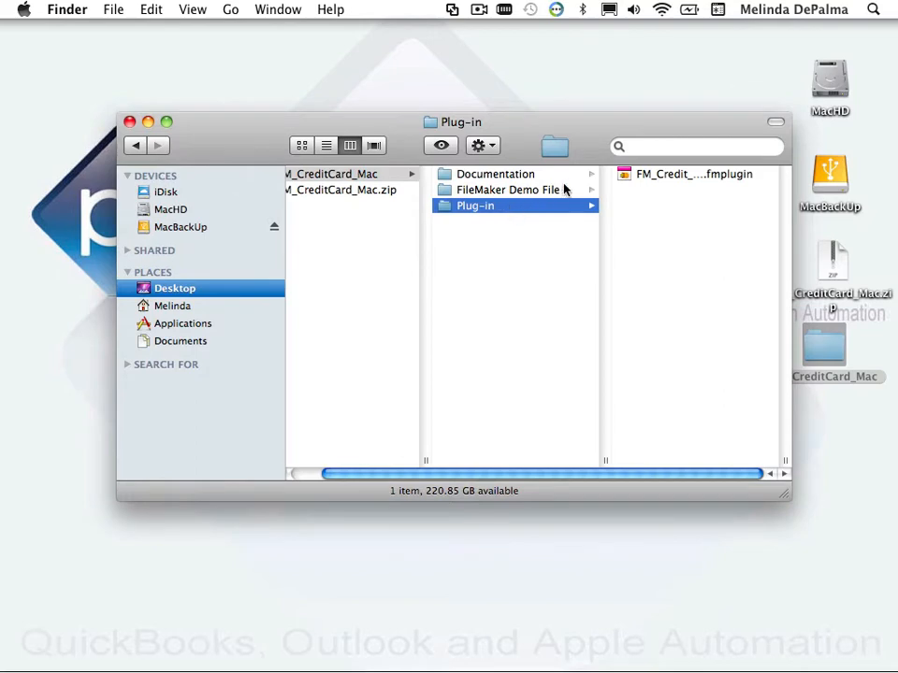
pyautogui.click(633, 177)
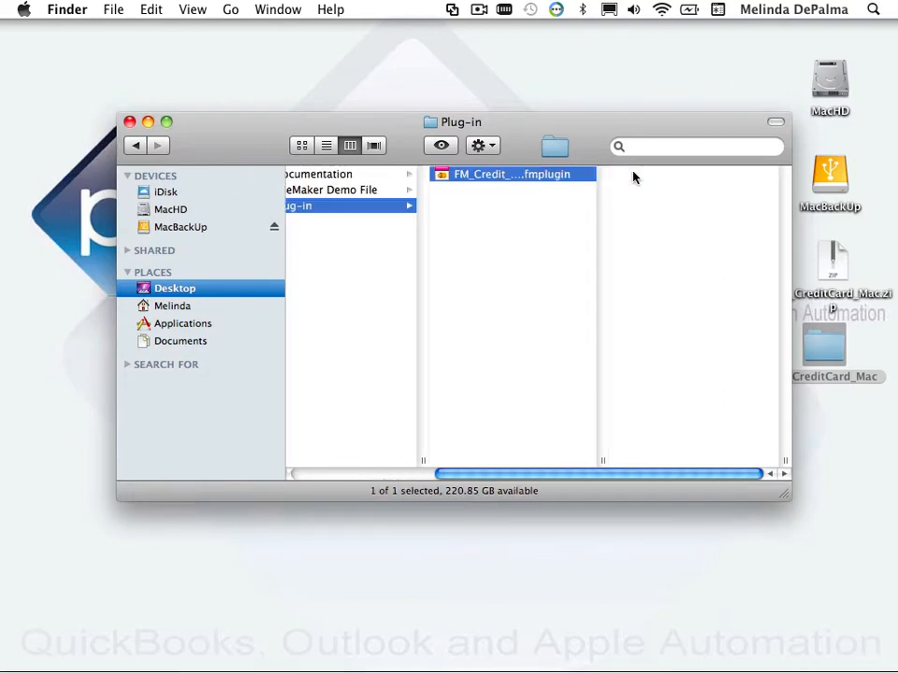
pyautogui.rightClick(521, 182)
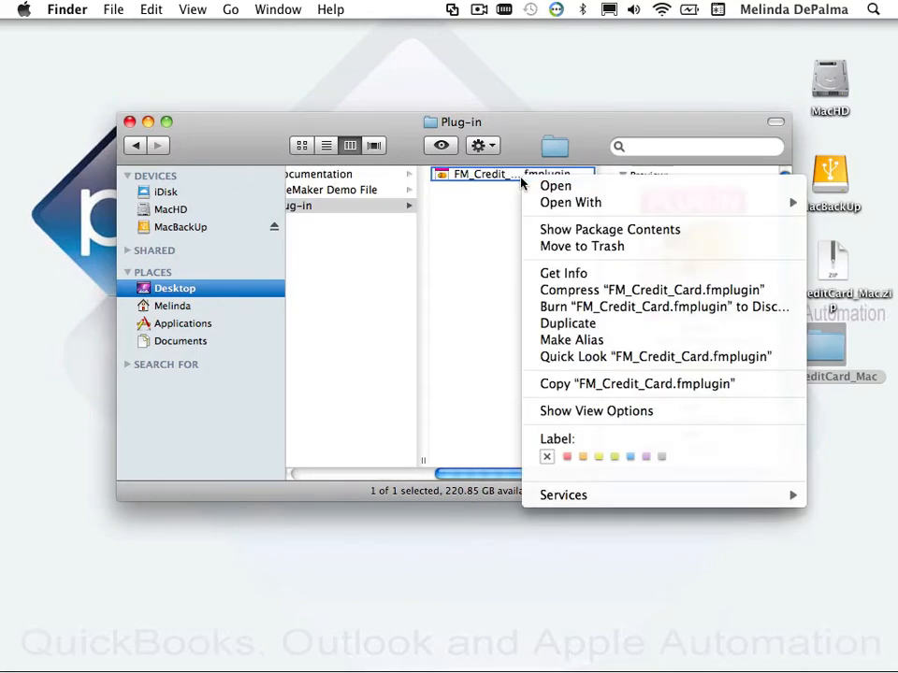
pyautogui.click(572, 385)
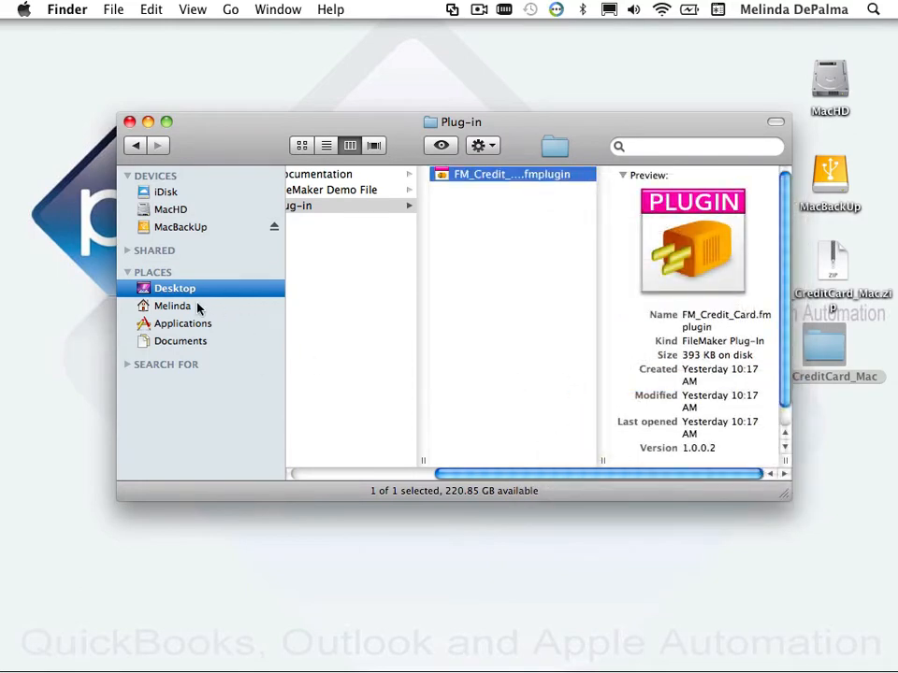
# - Paste the copied plug-in into the Extensions folder of FileMaker Pro 11 Advanced in Applications
pyautogui.click(170, 326)
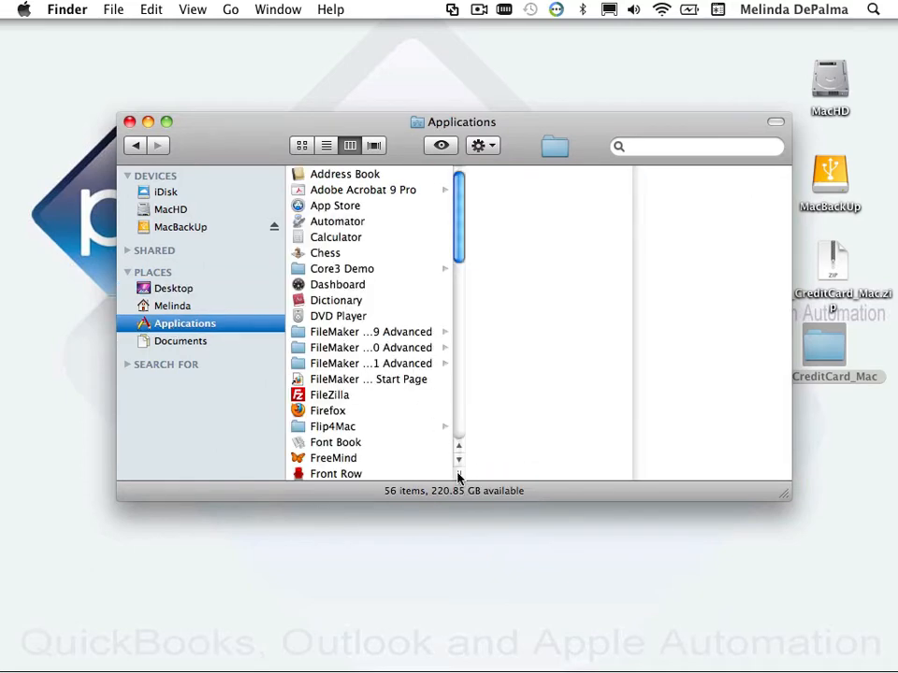
pyautogui.moveTo(460, 475); pyautogui.dragTo(521, 487)
pyautogui.click(403, 363)
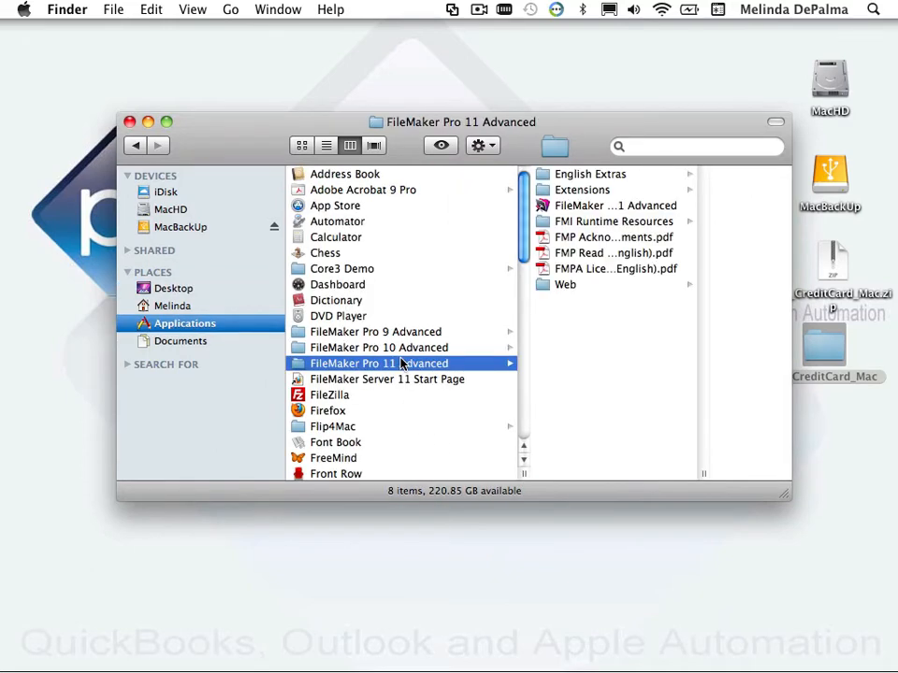
pyautogui.click(580, 190)
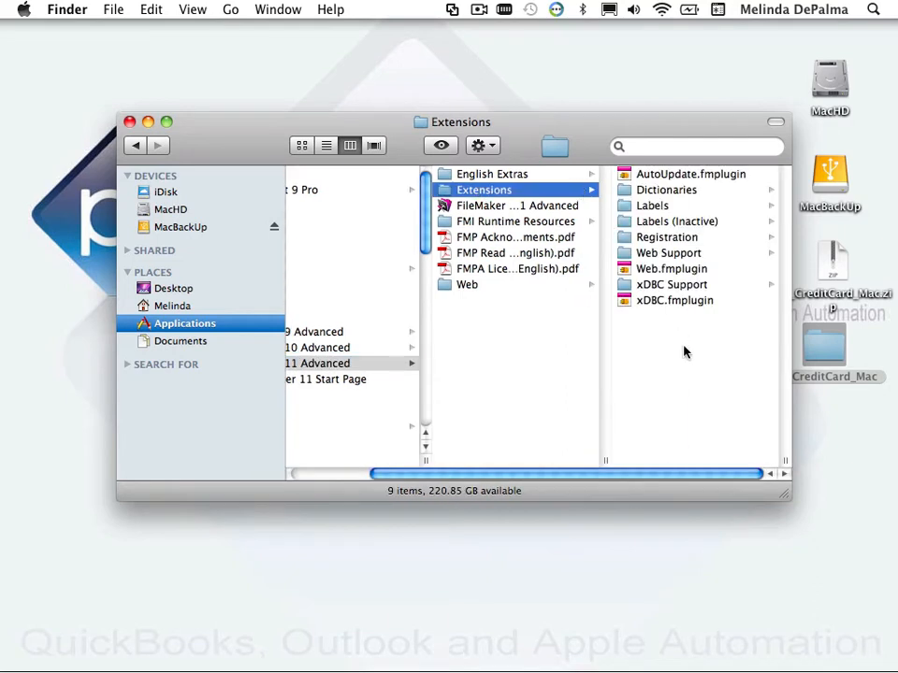
pyautogui.rightClick(686, 379)
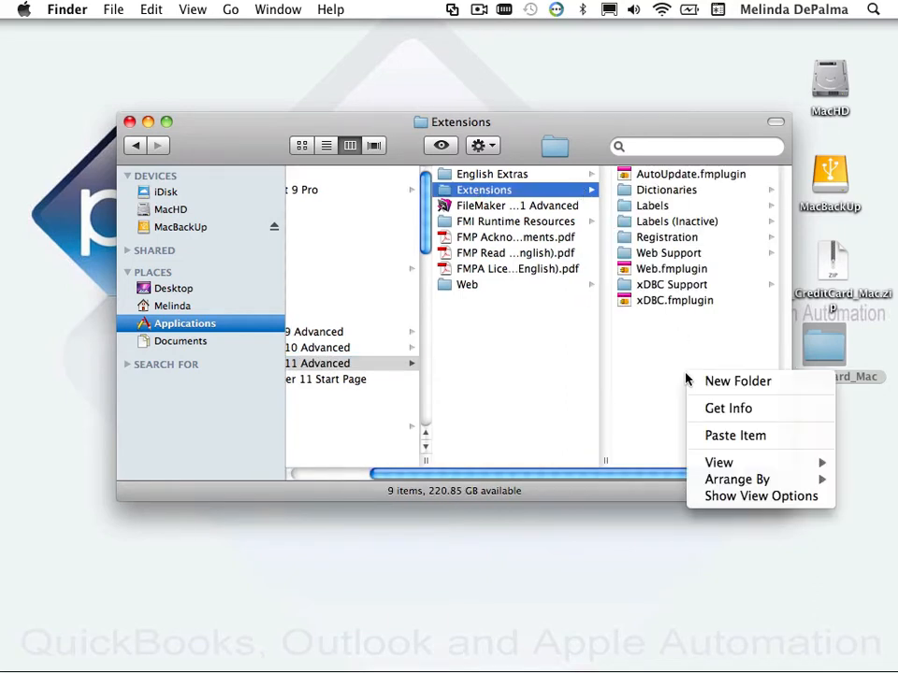
pyautogui.click(725, 436)
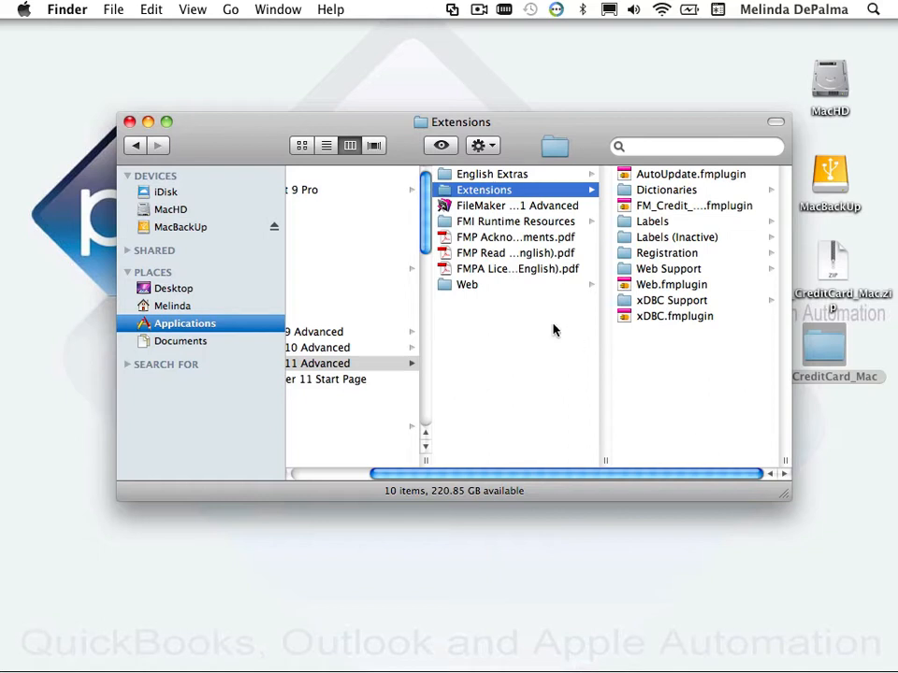
# - Open PCCC_Demo.fp7 from the FileMaker Demo File subfolder of FM_CreditCard_Mac on the desktop and dismiss the file-sharing warning
pyautogui.click(192, 292)
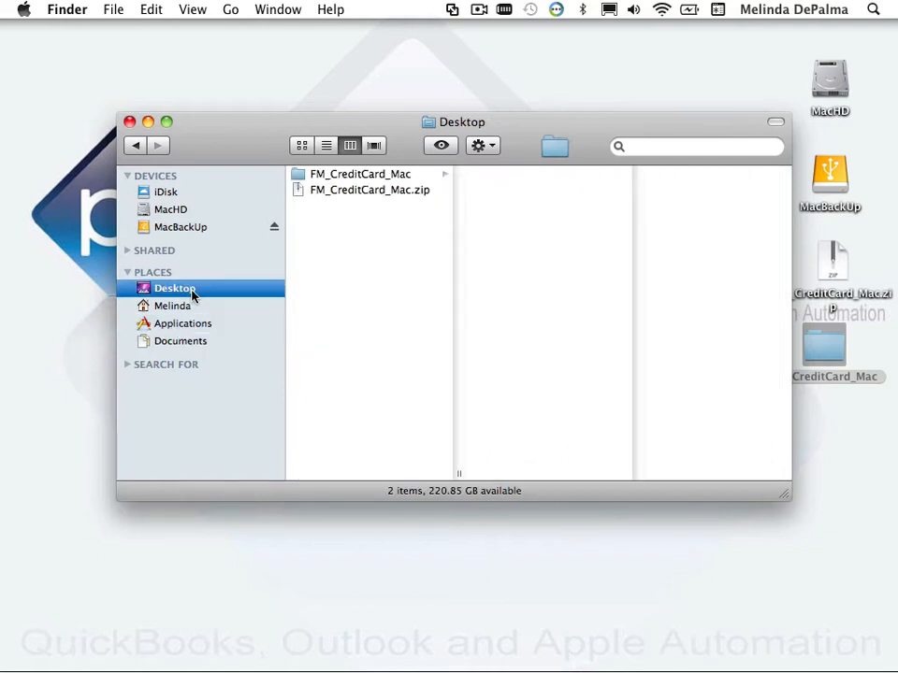
pyautogui.click(367, 176)
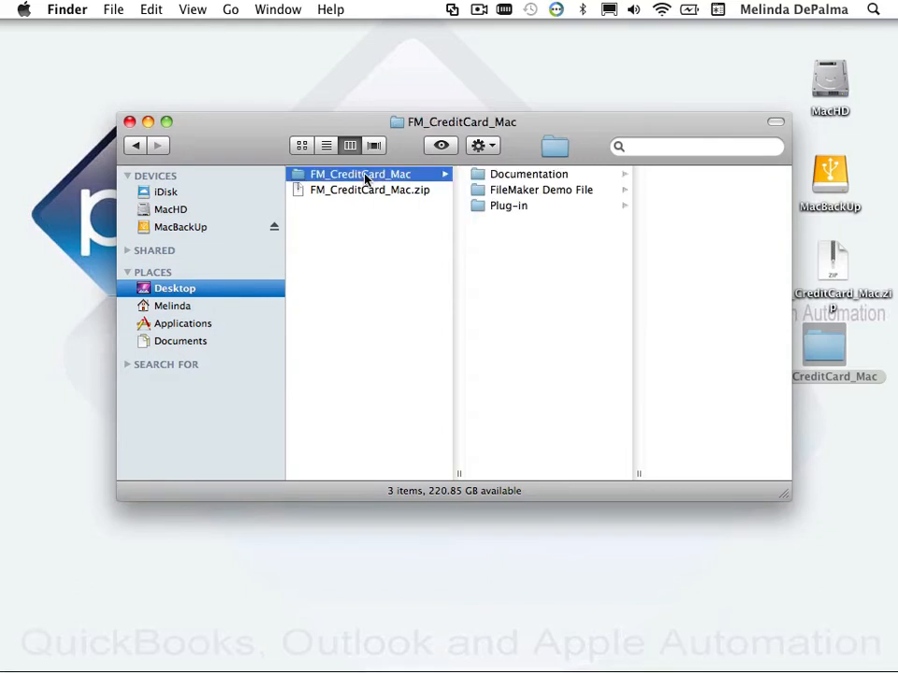
pyautogui.click(510, 190)
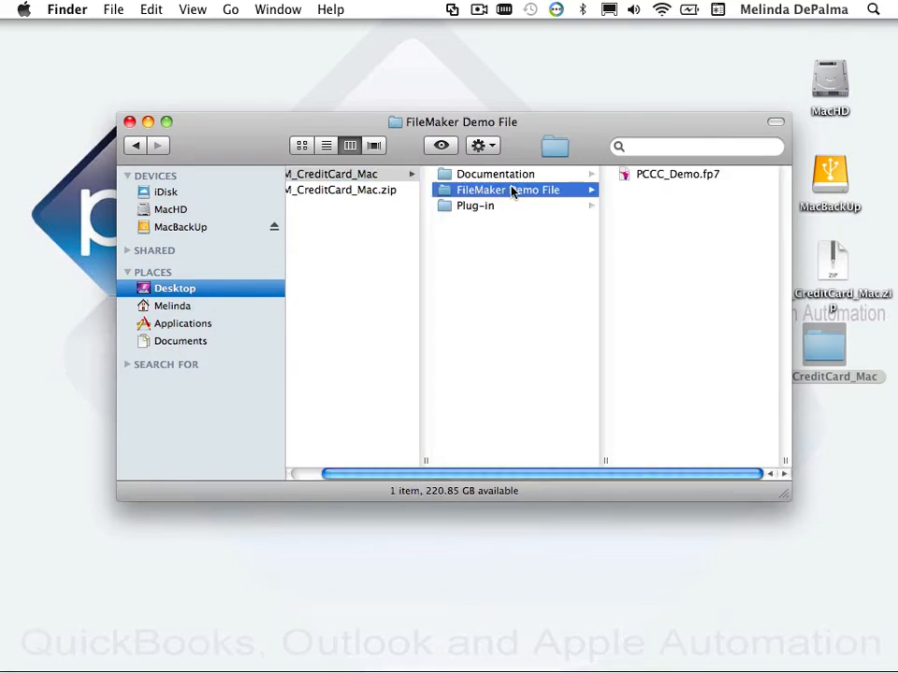
pyautogui.click(644, 180)
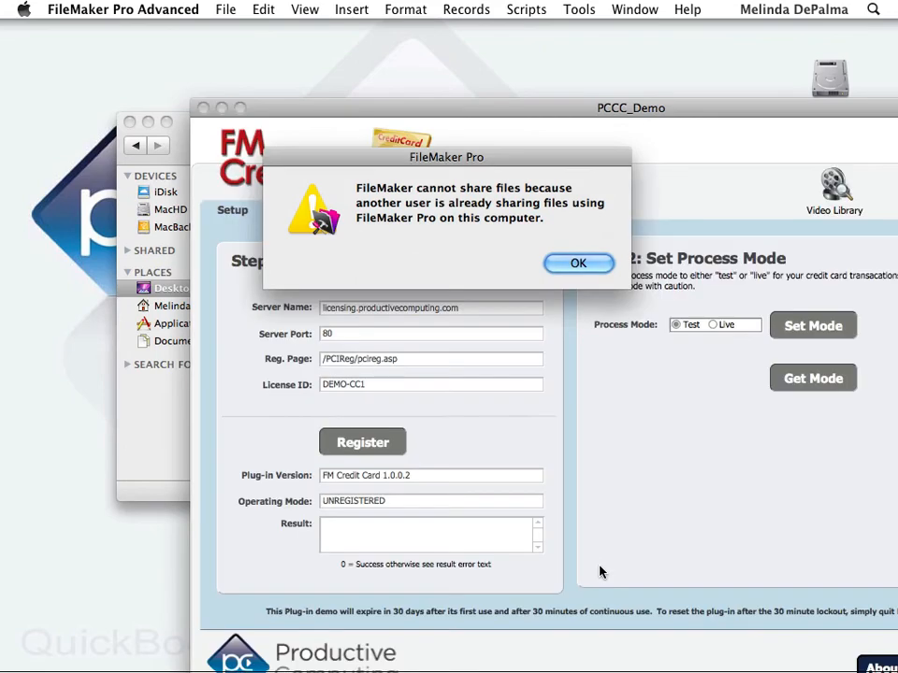
pyautogui.click(577, 265)
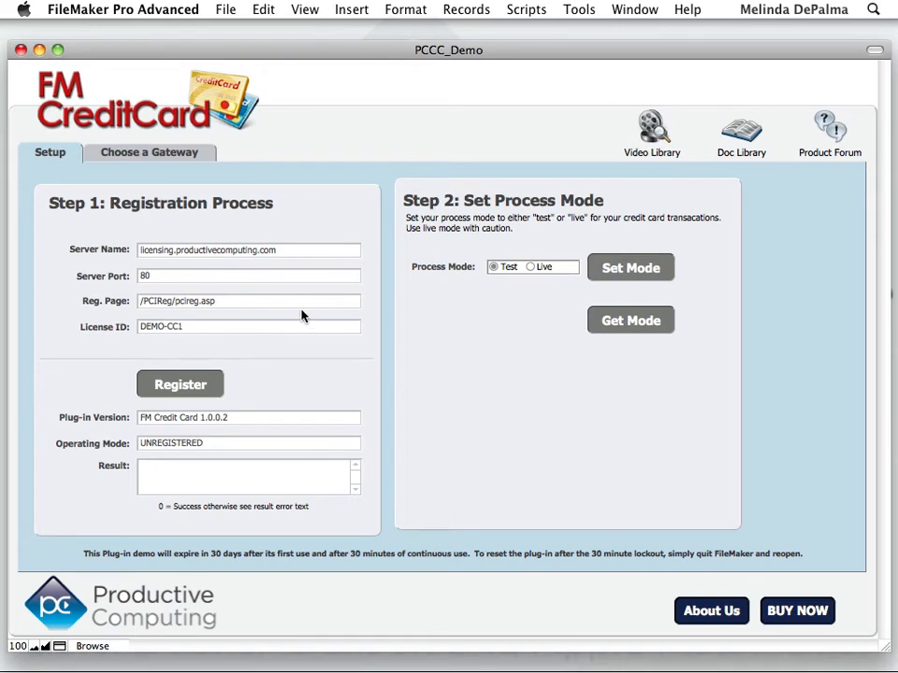
# - Examine the License ID and Operating Mode fields in the Mac demo file before registering the plug-in
pyautogui.click(172, 327)
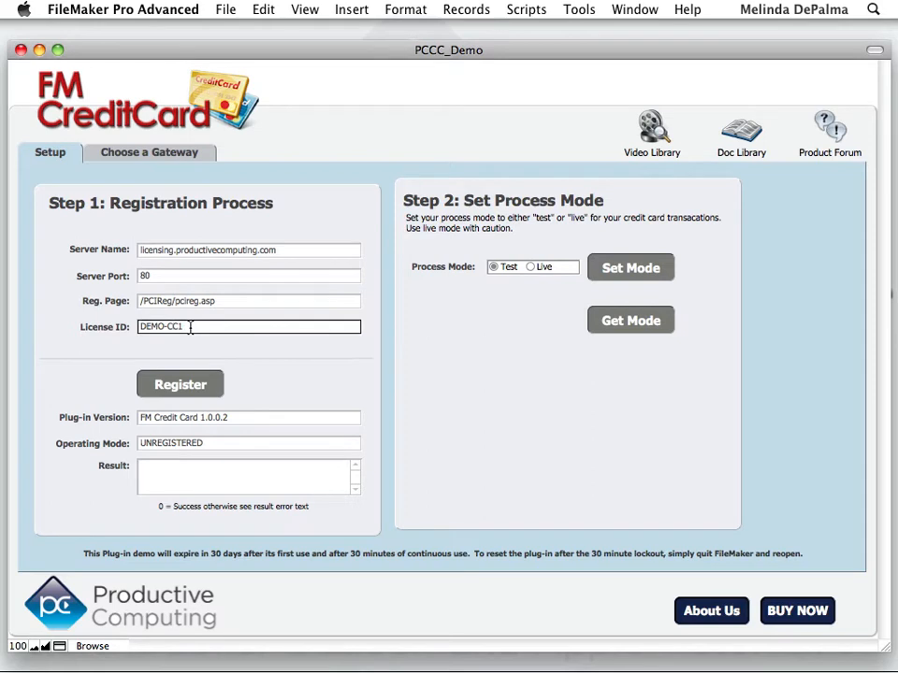
pyautogui.moveTo(183, 330); pyautogui.dragTo(119, 335)
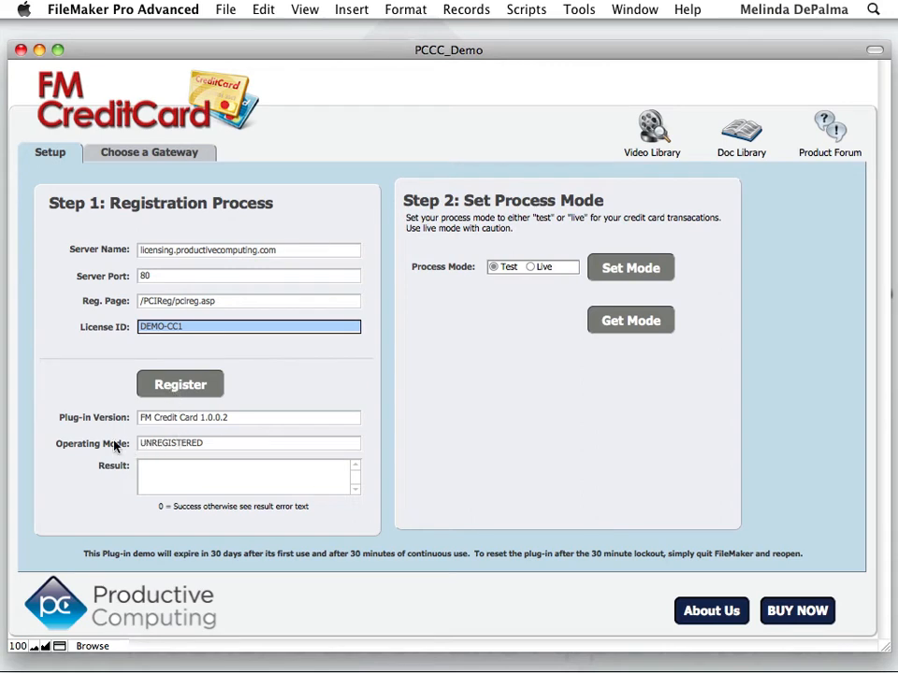
pyautogui.click(150, 449)
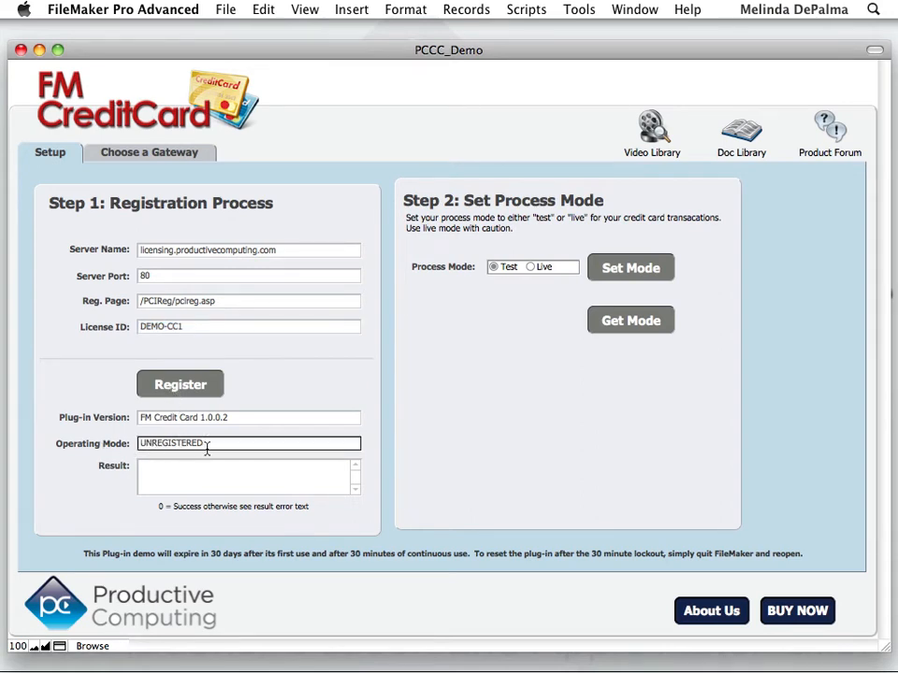
pyautogui.moveTo(207, 444); pyautogui.dragTo(132, 449)
pyautogui.click(143, 327)
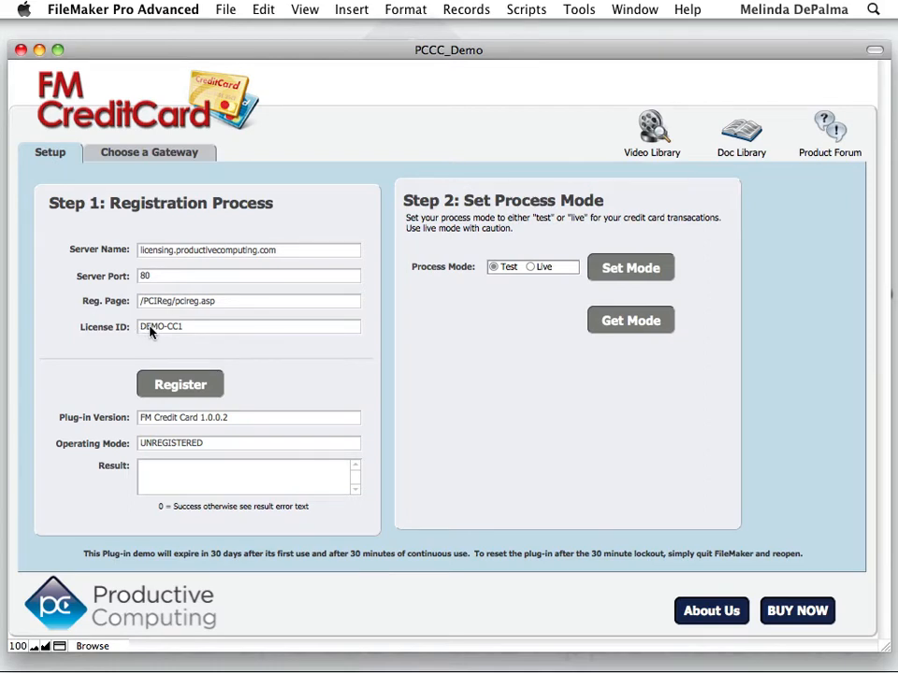
# - Register the plug-in on the Mac with the prefilled demo license and check the Operating Mode field
pyautogui.click(175, 384)
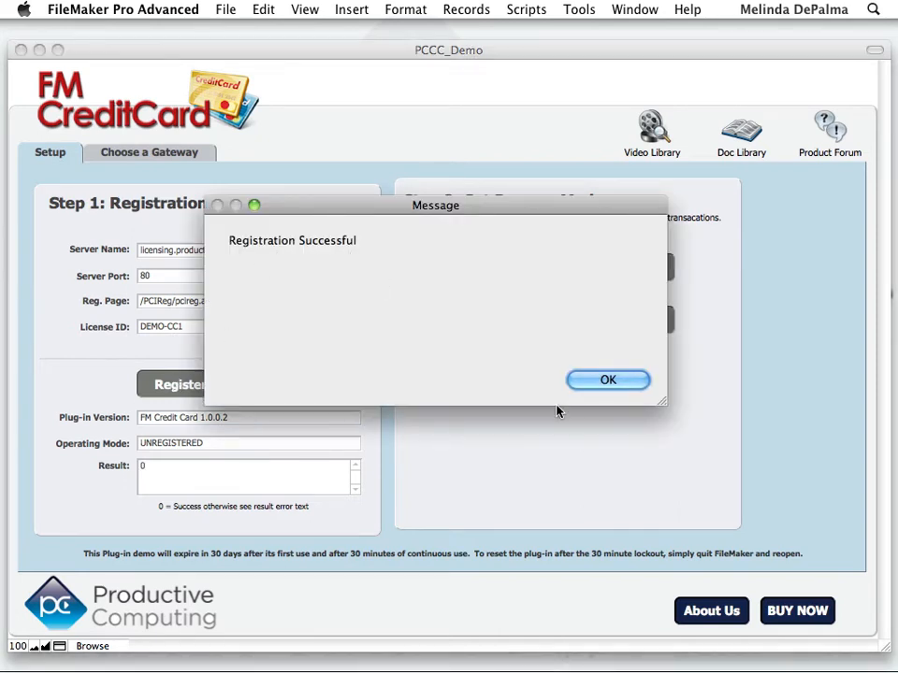
pyautogui.click(604, 380)
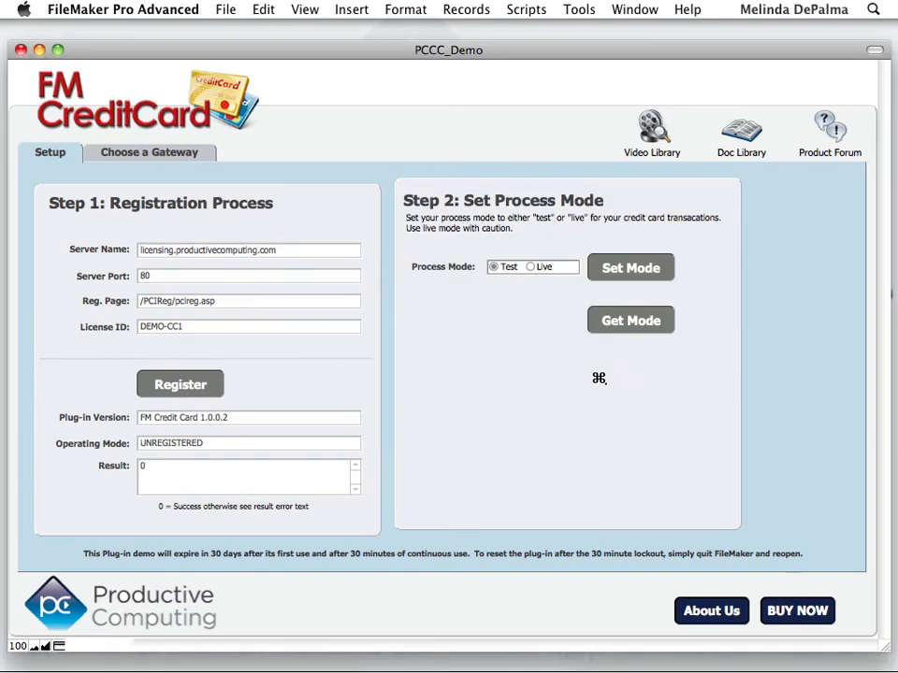
pyautogui.click(158, 447)
pyautogui.tripleClick(143, 446)
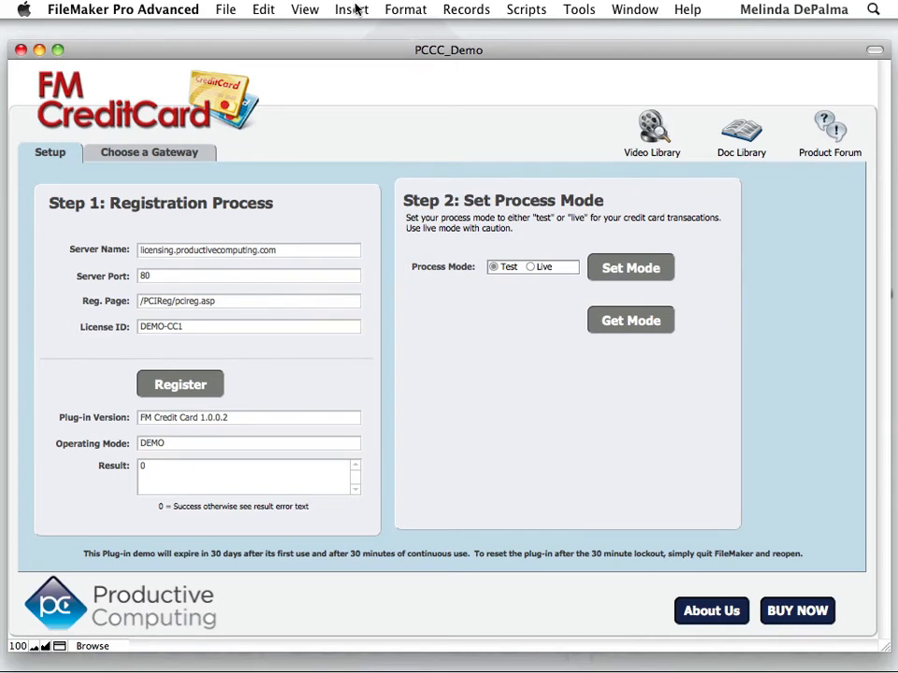
# - Start a new watch expression in the Data Viewer and filter the function list to External functions
pyautogui.click(576, 12)
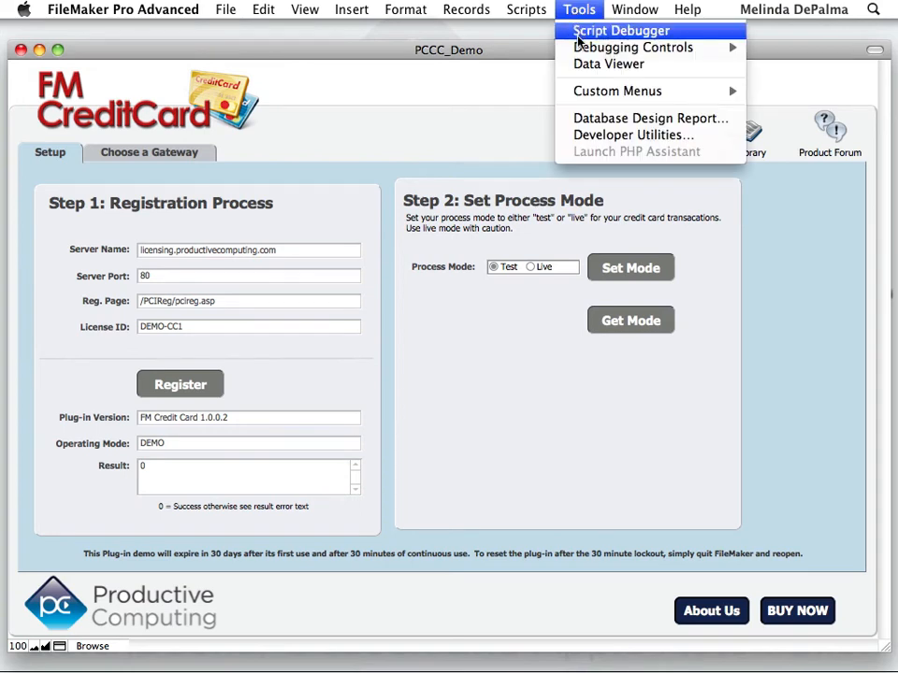
pyautogui.moveTo(581, 47)
pyautogui.moveTo(585, 90)
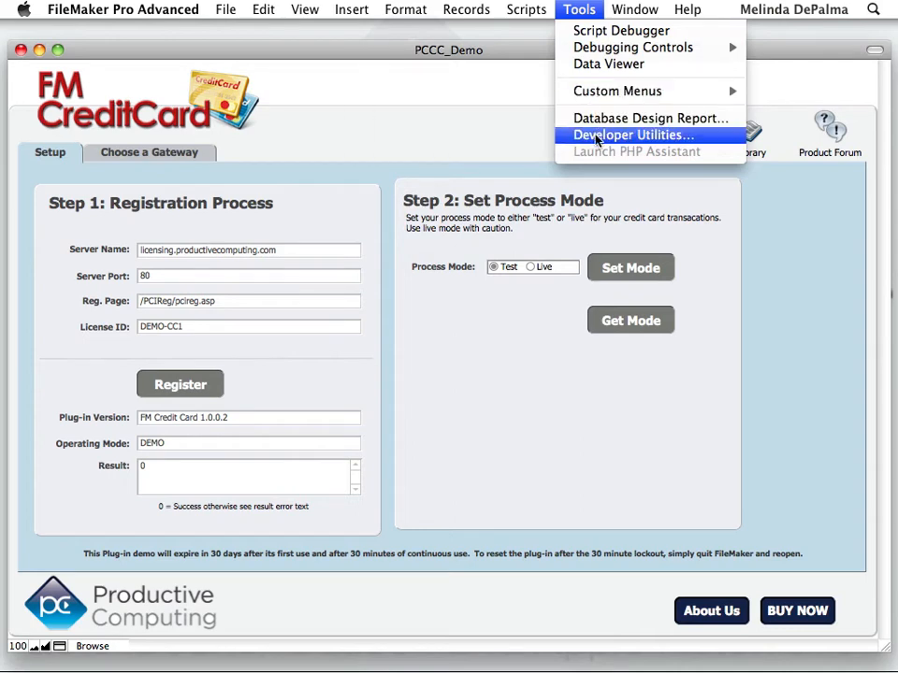
pyautogui.click(622, 63)
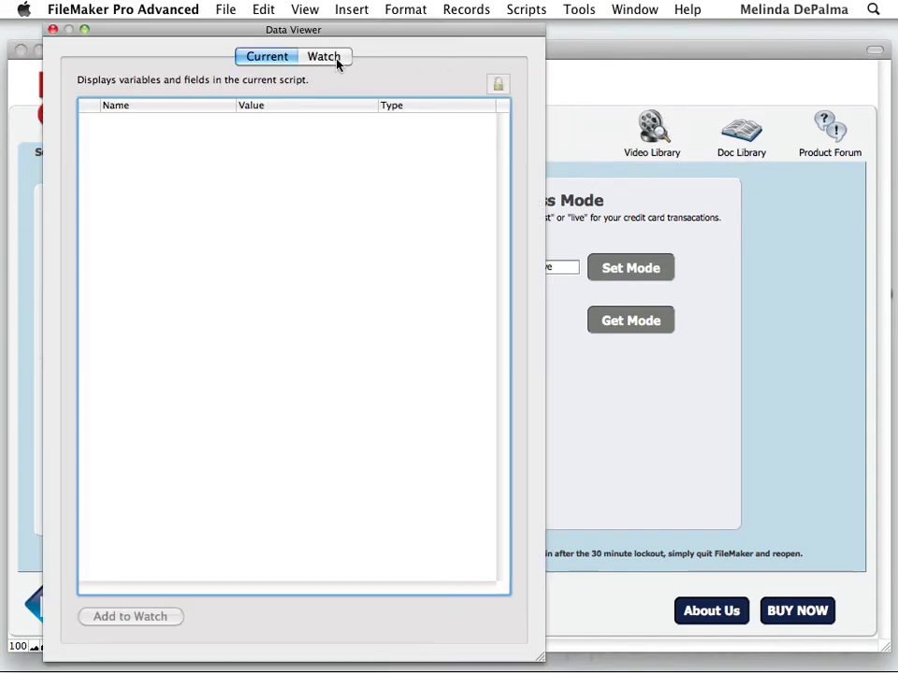
pyautogui.click(335, 60)
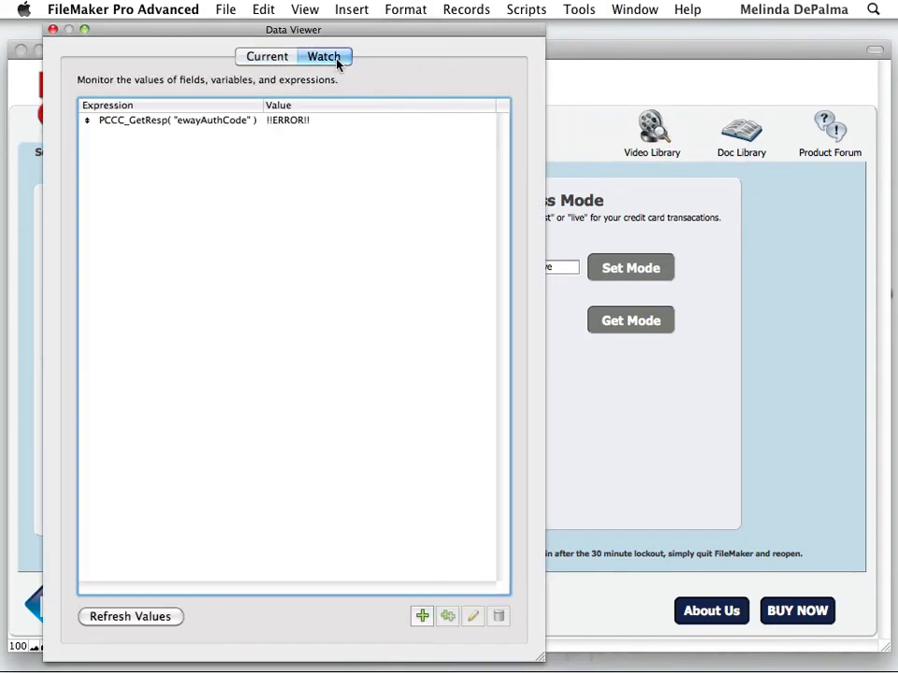
pyautogui.click(424, 615)
pyautogui.click(694, 129)
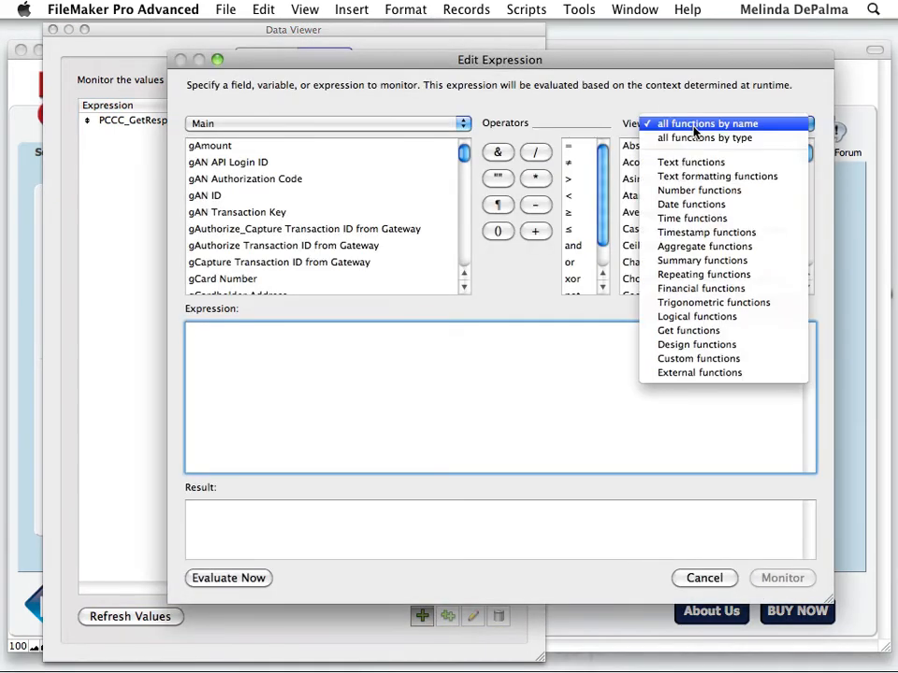
pyautogui.click(690, 373)
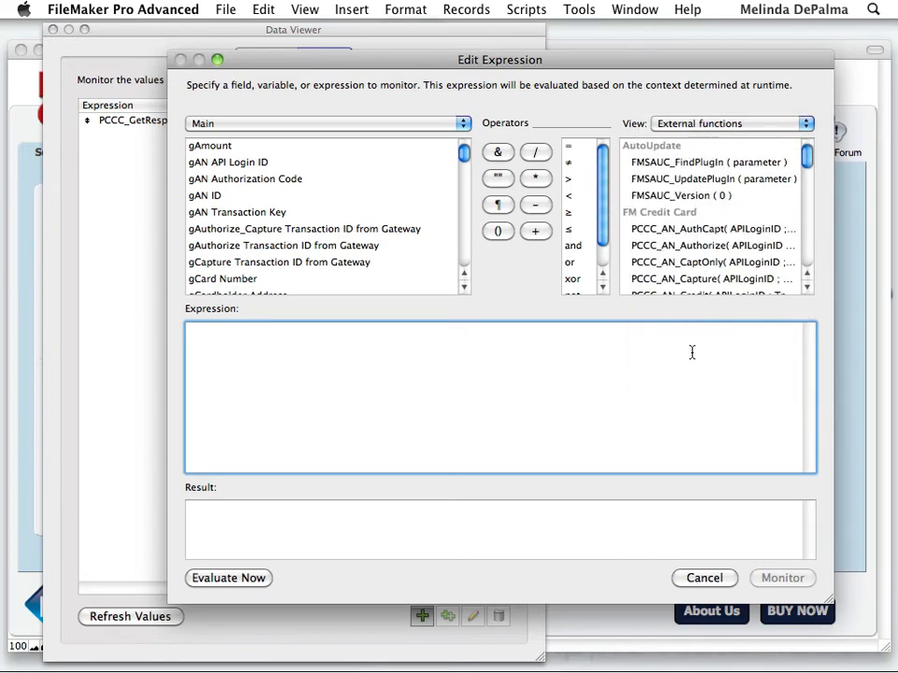
# - Browse the FM Credit Card external functions and insert PCCC_AN_UCredit with its parameters into the expression
pyautogui.click(718, 229)
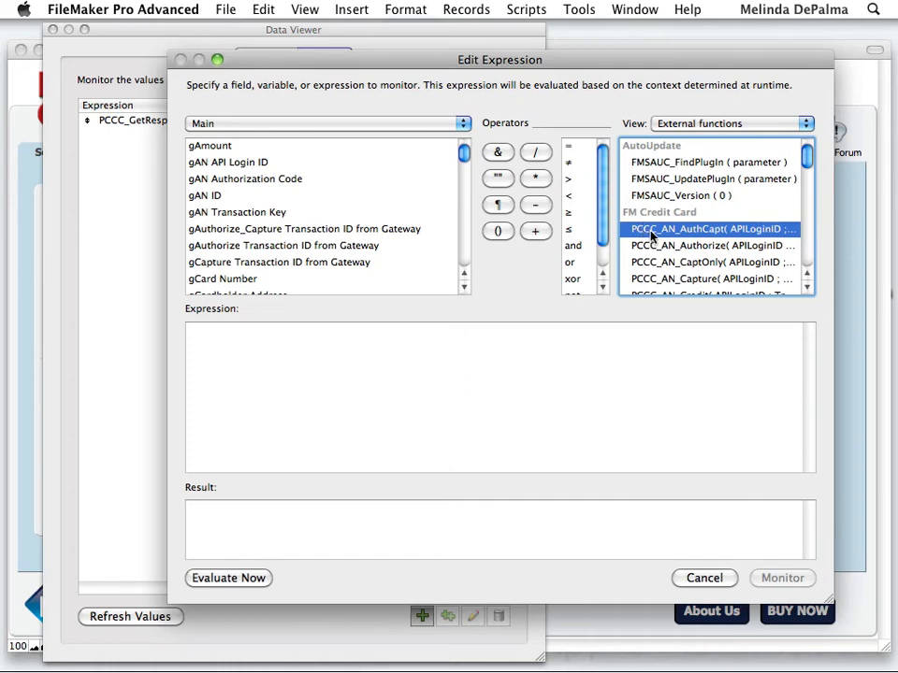
pyautogui.scroll(-1, 655, 238)
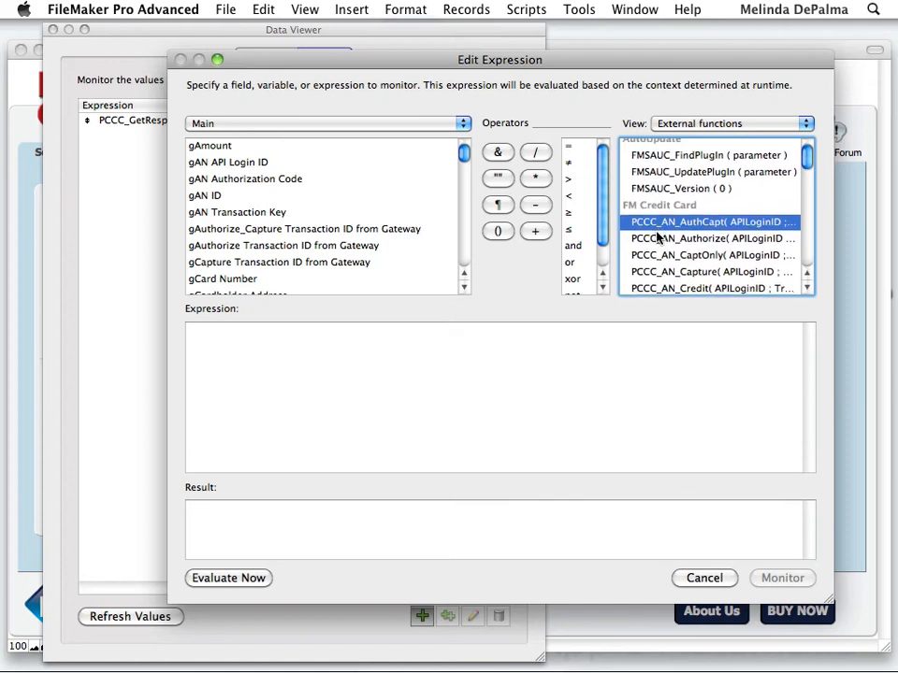
pyautogui.scroll(-1, 659, 238)
pyautogui.scroll(-3, 657, 237)
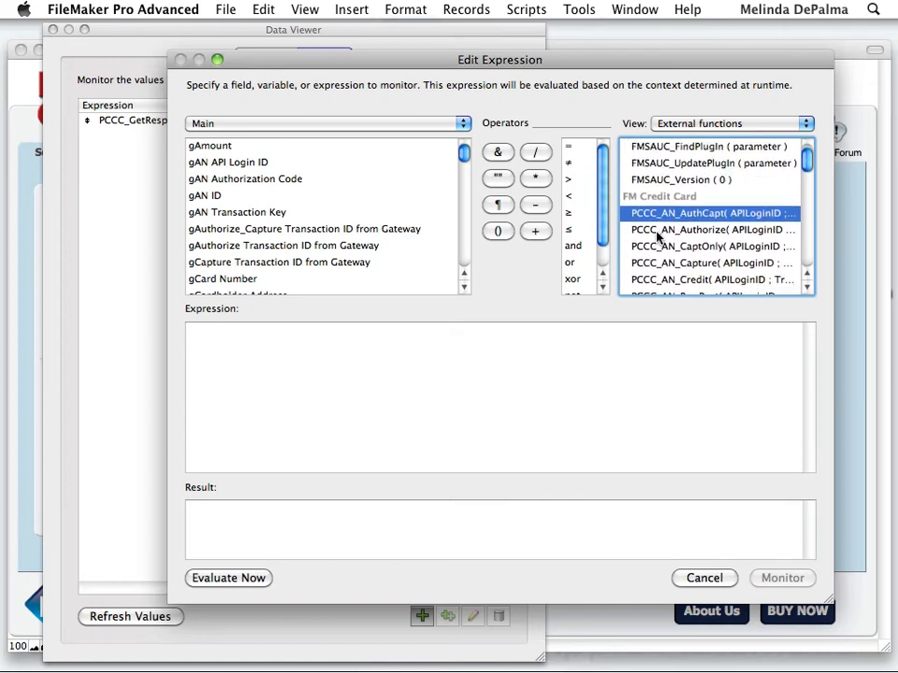
pyautogui.scroll(-3, 657, 238)
pyautogui.doubleClick(662, 243)
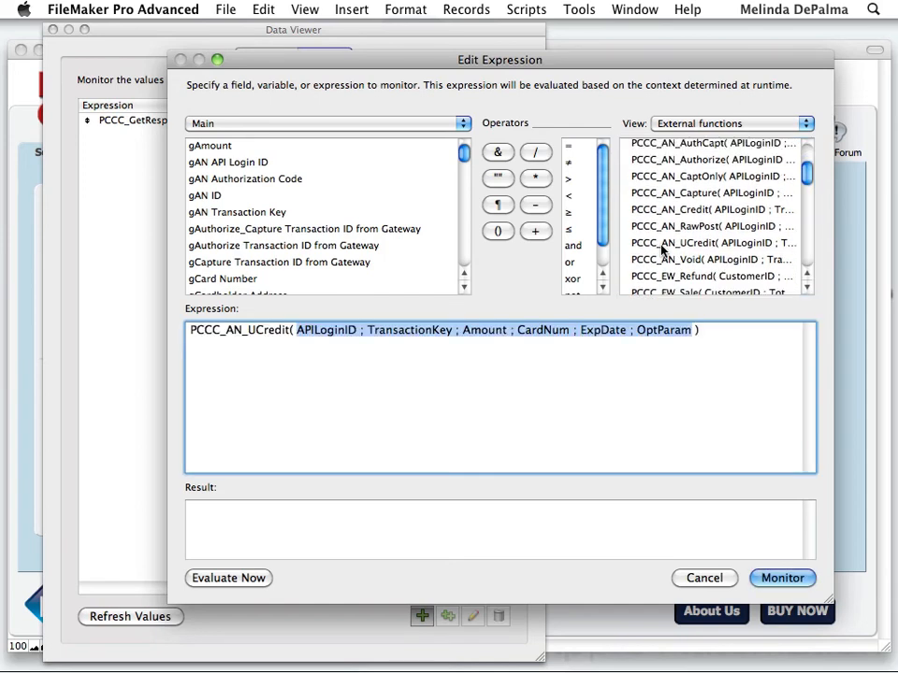
# - Replace the whole expression with the PCCC_GetResp( Field ) function and look through the remaining FM Credit Card functions
pyautogui.scroll(-5, 692, 267)
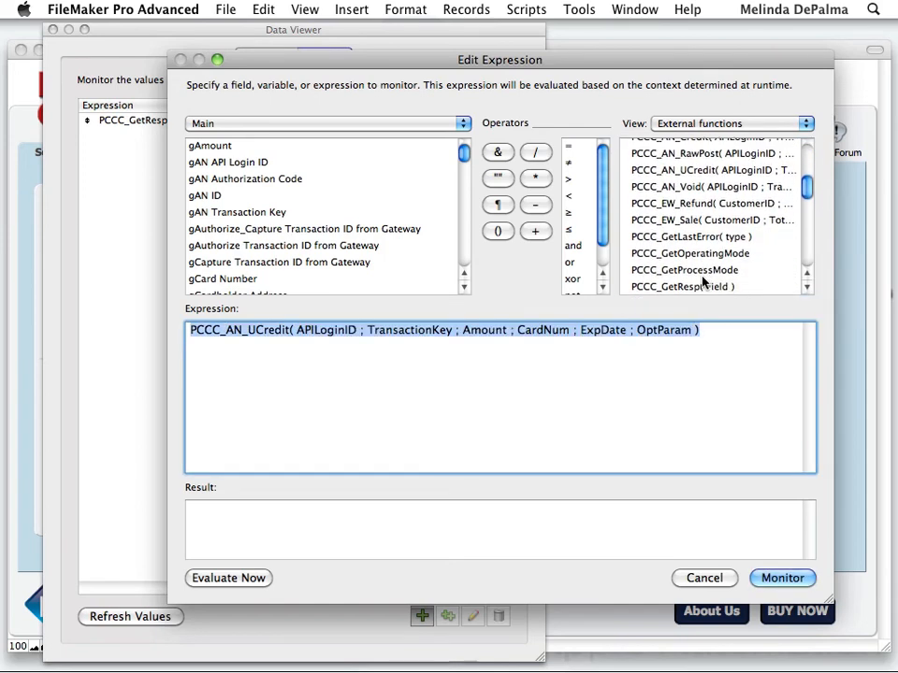
pyautogui.scroll(-2, 703, 273)
pyautogui.doubleClick(703, 257)
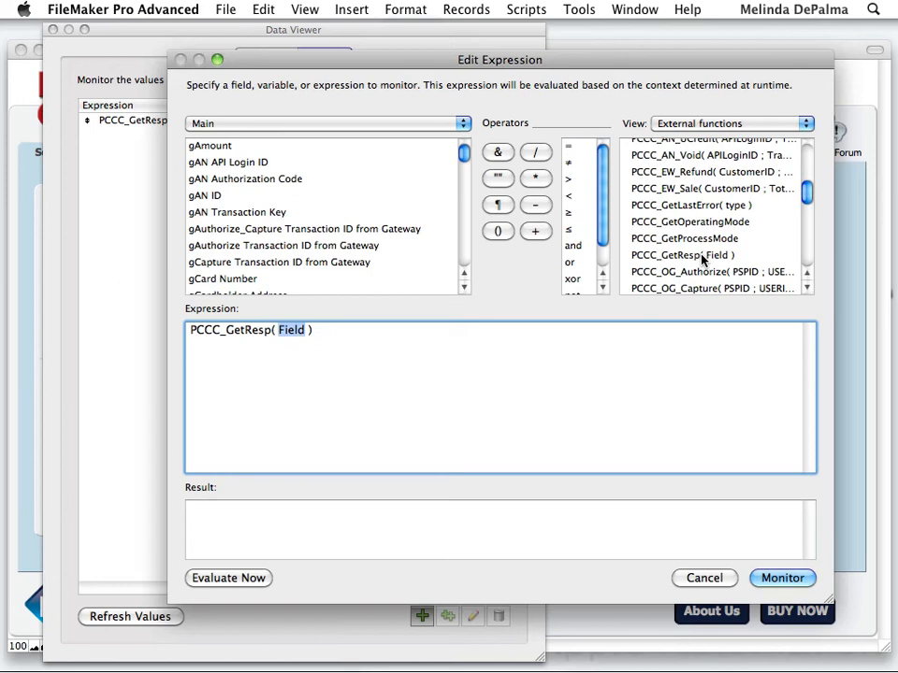
pyautogui.scroll(-5, 704, 259)
pyautogui.scroll(-3, 704, 259)
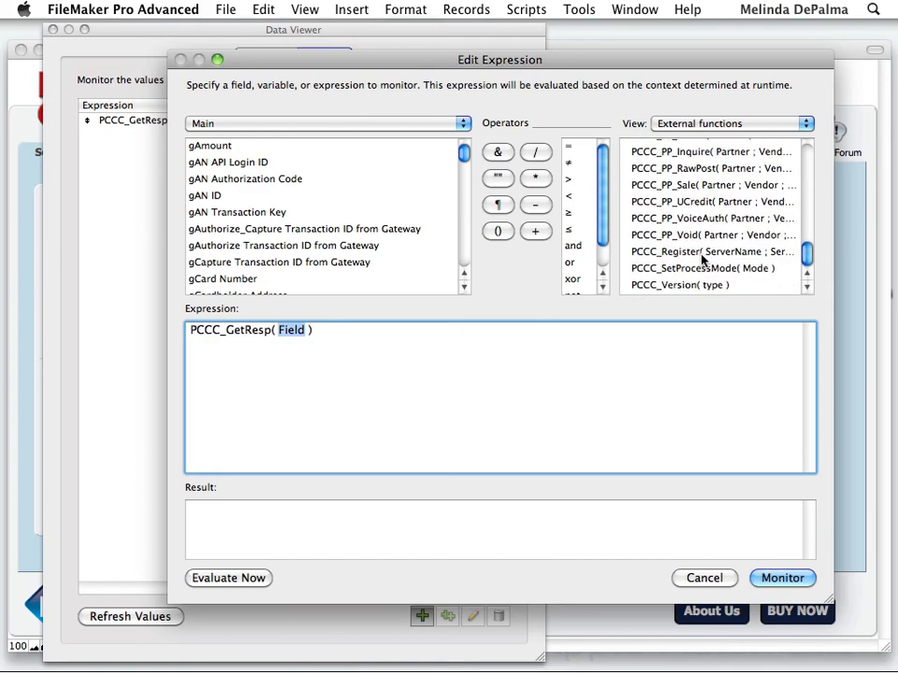